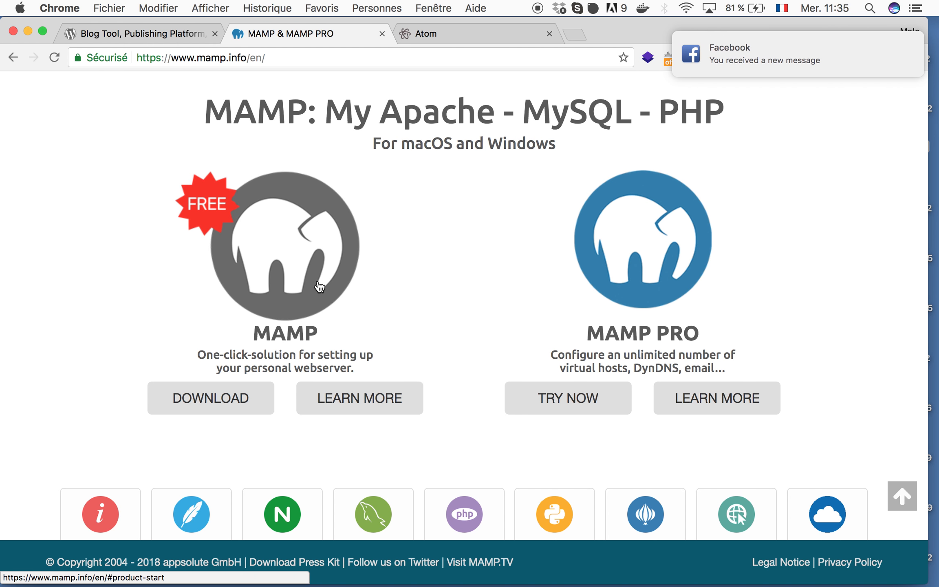
- Switch Chrome to the atom.io page offering Atom 1.27.1 for macOS
{"action": "left_click", "coordinate": [455, 30]}
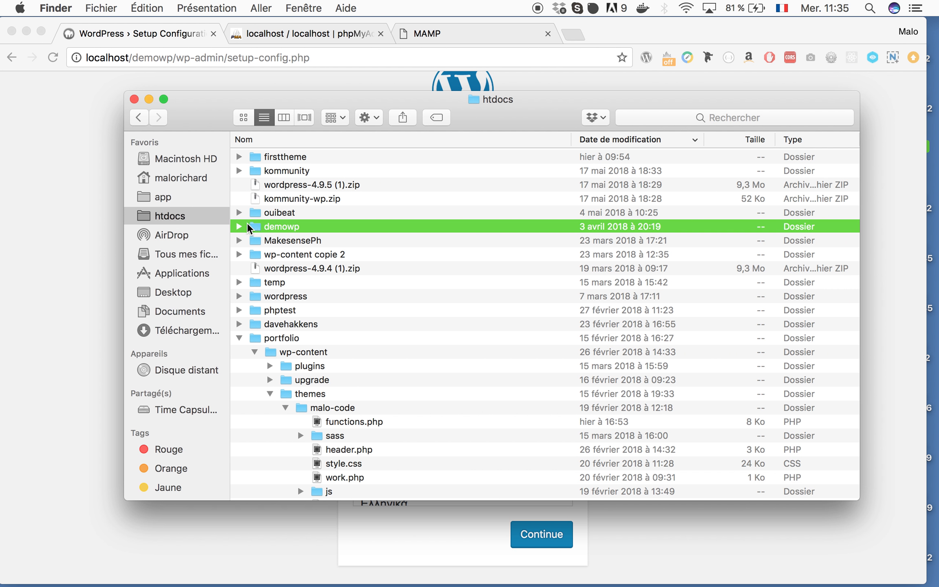
- Select the wordpress-4.9.5 zip in htdocs, then return to the WordPress setup page
{"action": "left_click", "coordinate": [296, 184]}
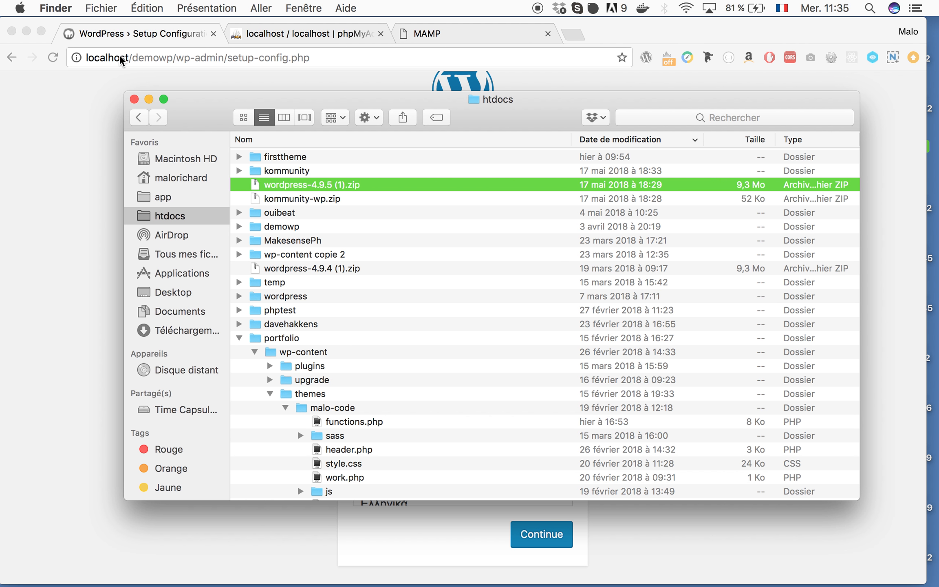
{"action": "left_click", "coordinate": [93, 145]}
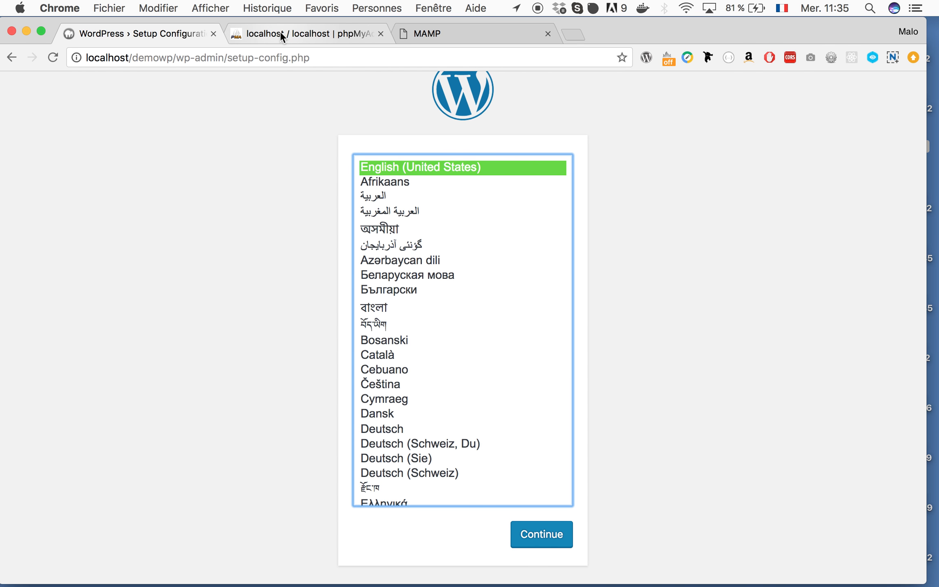
- Check the MAMP welcome page and the MAMP server control window
{"action": "left_click", "coordinate": [444, 28]}
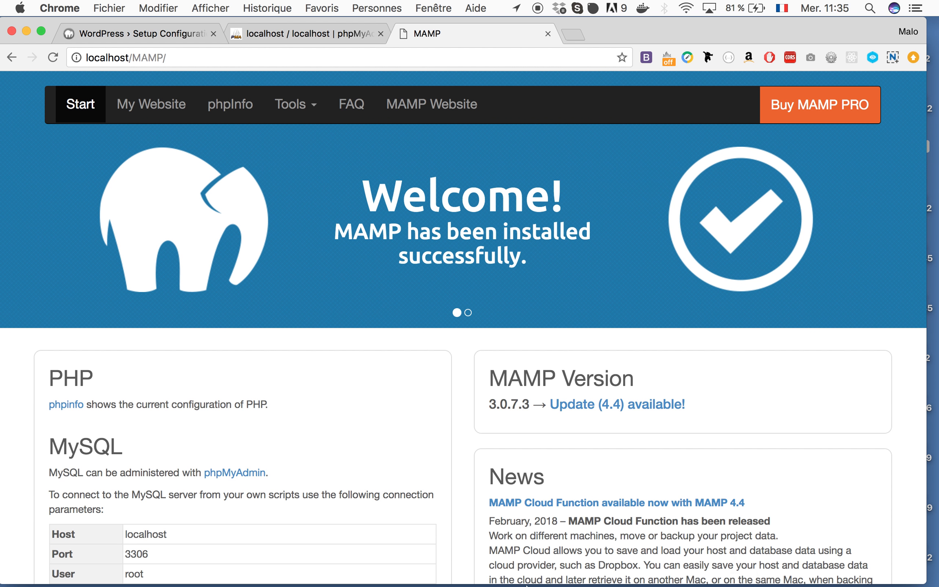
{"action": "left_click", "coordinate": [578, 576]}
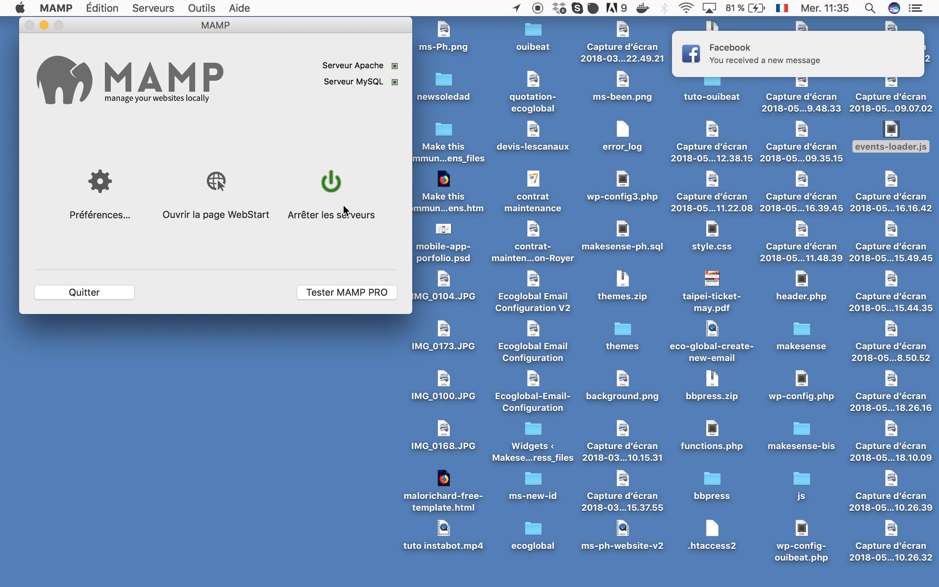
{"action": "key", "text": "ctrl+Left"}
- Dismiss the Facebook notification, enable Do Not Disturb, and open phpMyAdmin from MAMP Tools
{"action": "left_click", "coordinate": [780, 60]}
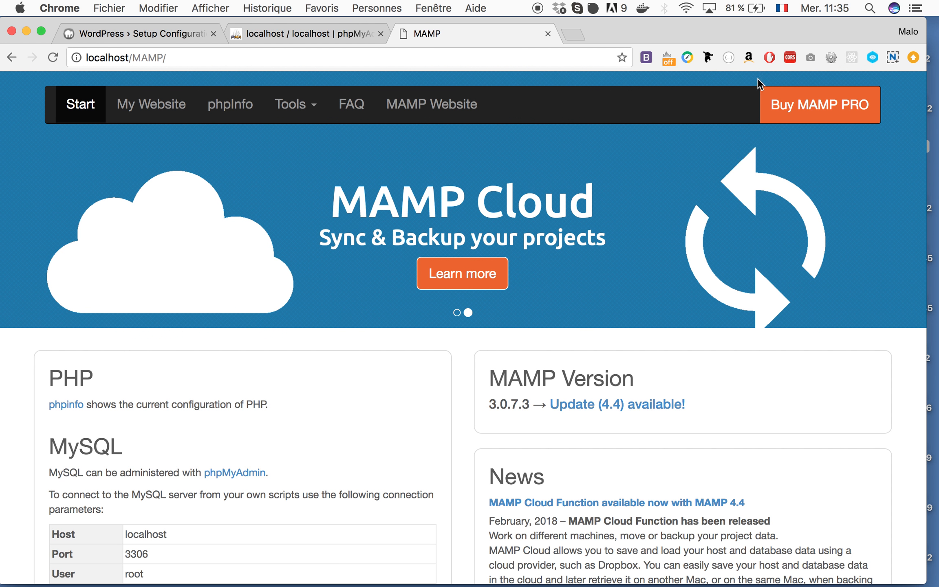
{"action": "left_click", "coordinate": [916, 7]}
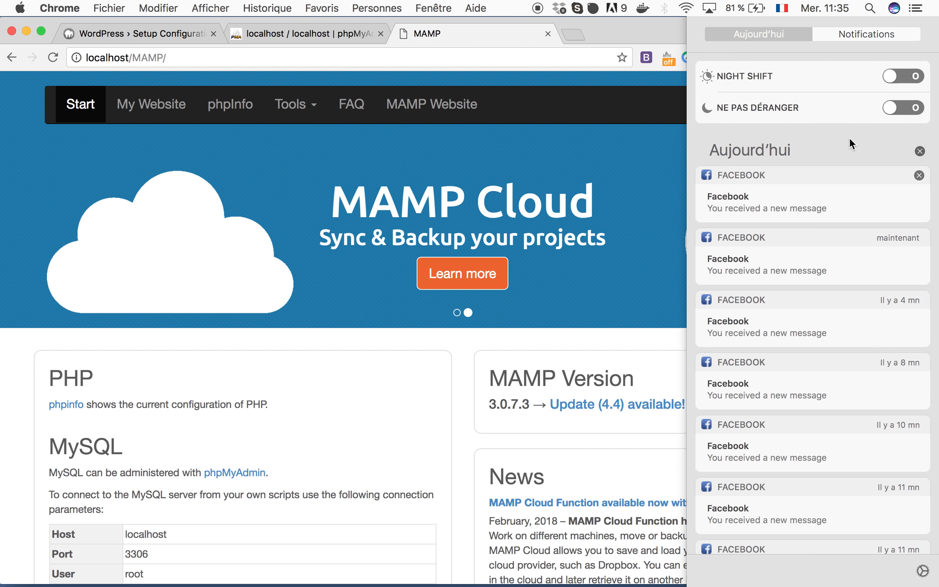
{"action": "left_click", "coordinate": [904, 110]}
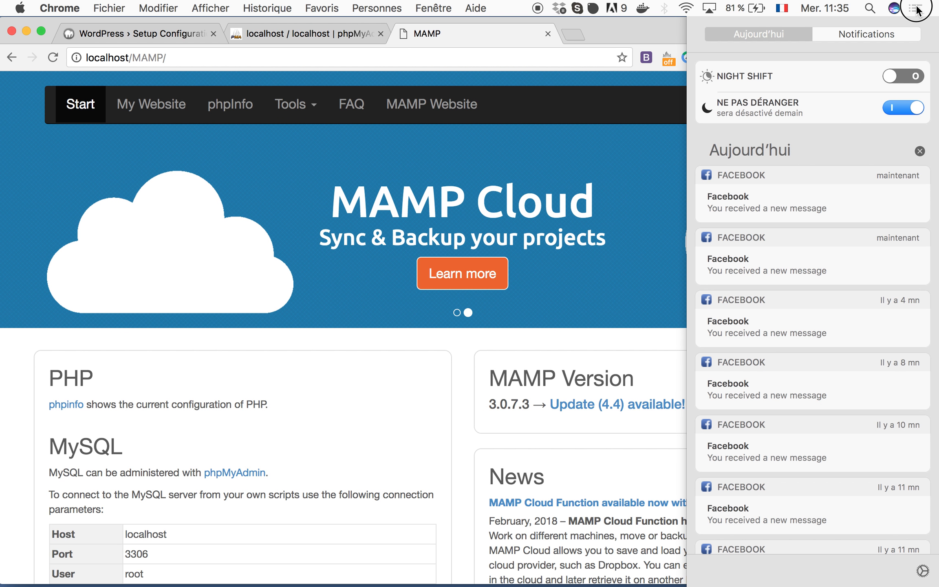
{"action": "left_click", "coordinate": [433, 132]}
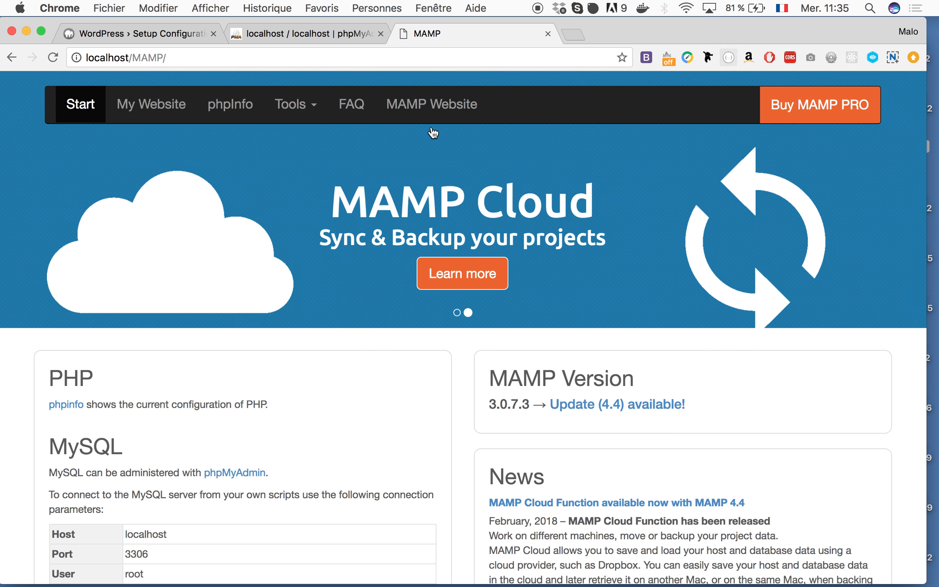
{"action": "left_click", "coordinate": [311, 109]}
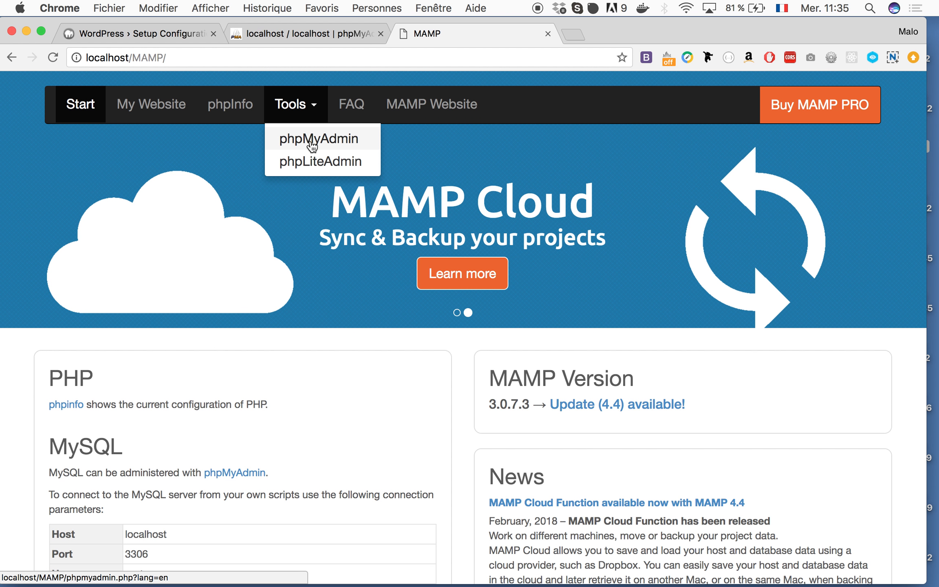
{"action": "left_click", "coordinate": [311, 34]}
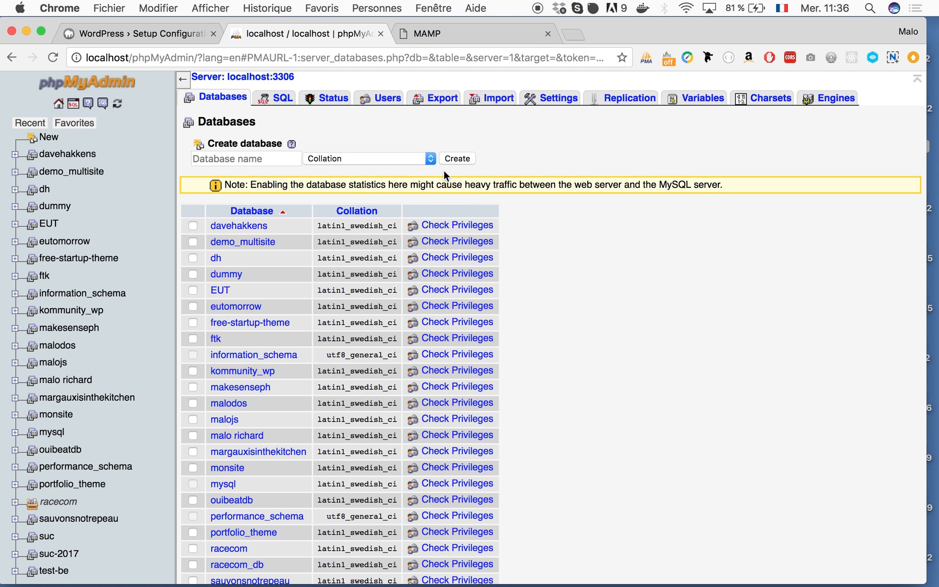
- Create the demowp database in phpMyAdmin, then return to the WordPress Setup Configuration tab
{"action": "left_click", "coordinate": [236, 160]}
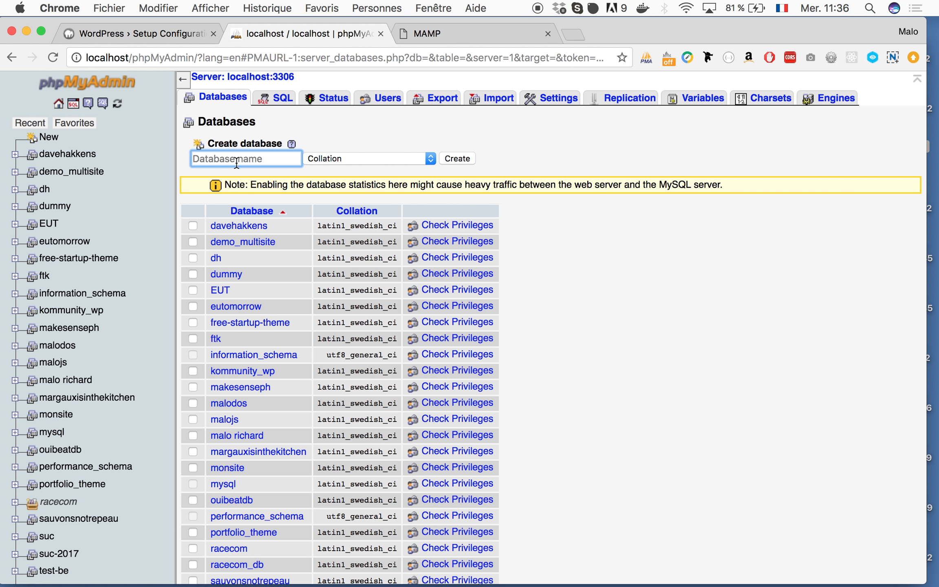
{"action": "type", "text": "demo"}
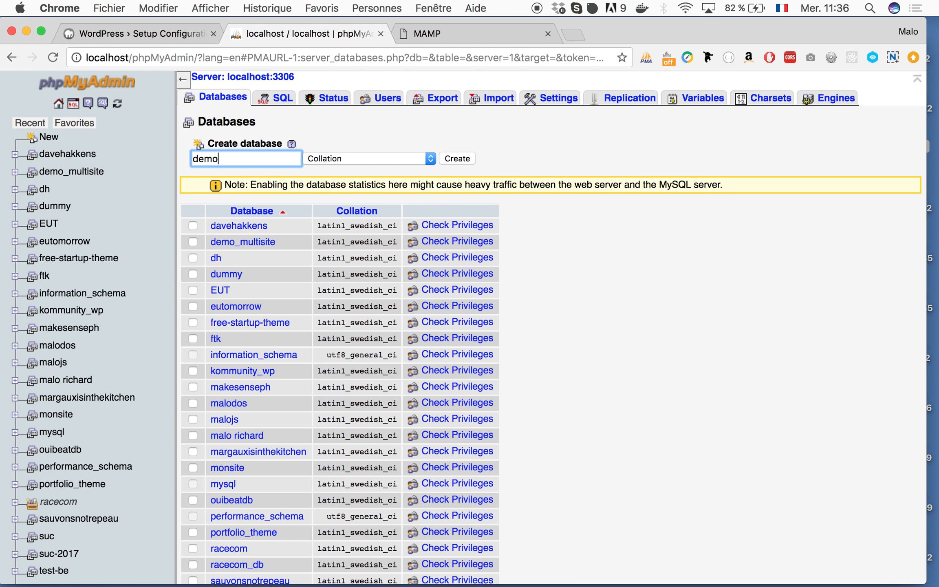
{"action": "type", "text": "wp"}
{"action": "left_click", "coordinate": [459, 157]}
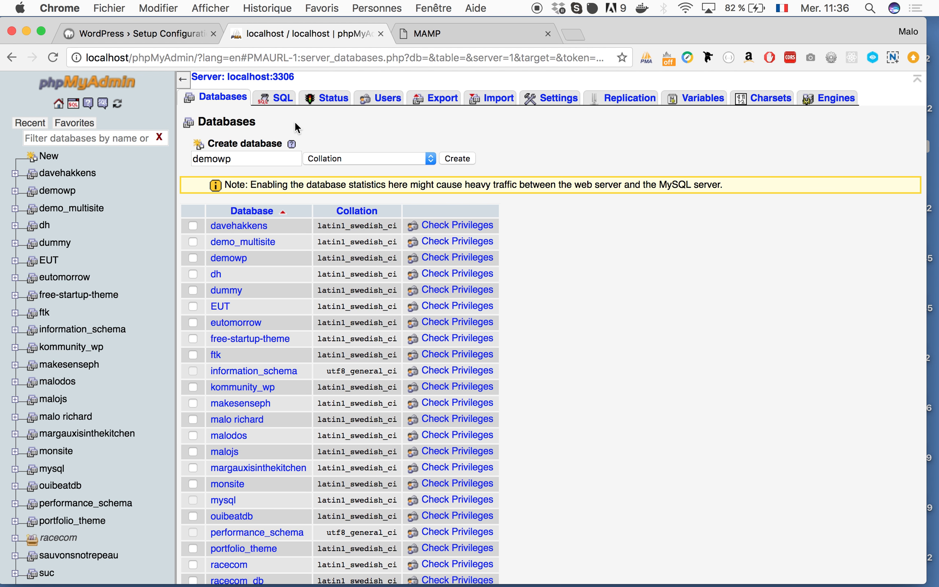
{"action": "left_click", "coordinate": [136, 36]}
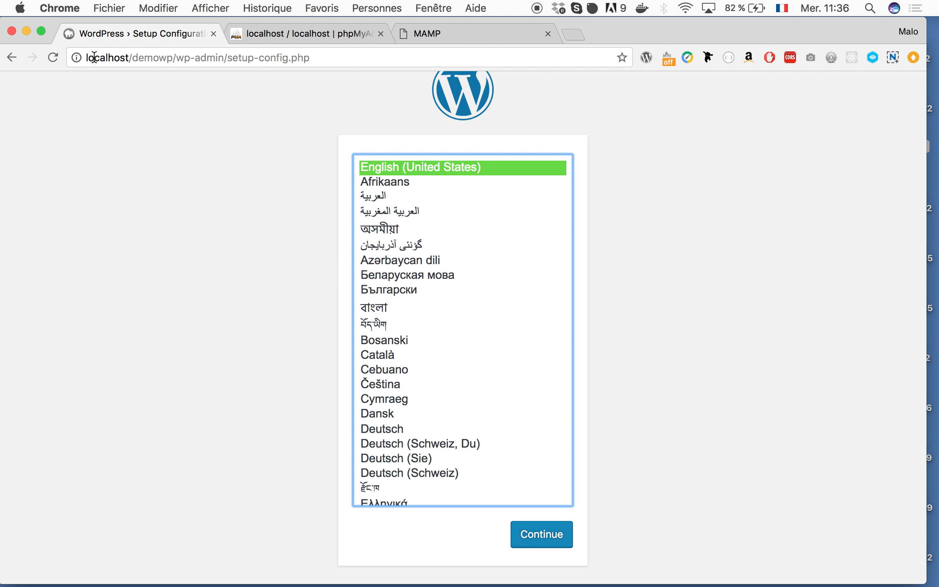
- Match the demowp part of the setup-config.php address to the demowp folder in htdocs
{"action": "left_click_drag", "start_coordinate": [131, 57], "coordinate": [266, 58]}
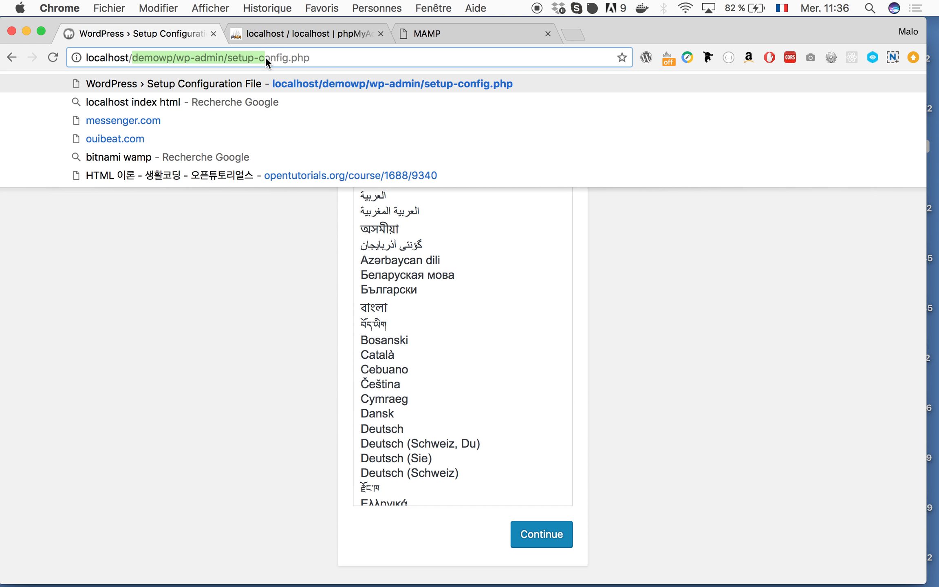
{"action": "double_click", "coordinate": [145, 58]}
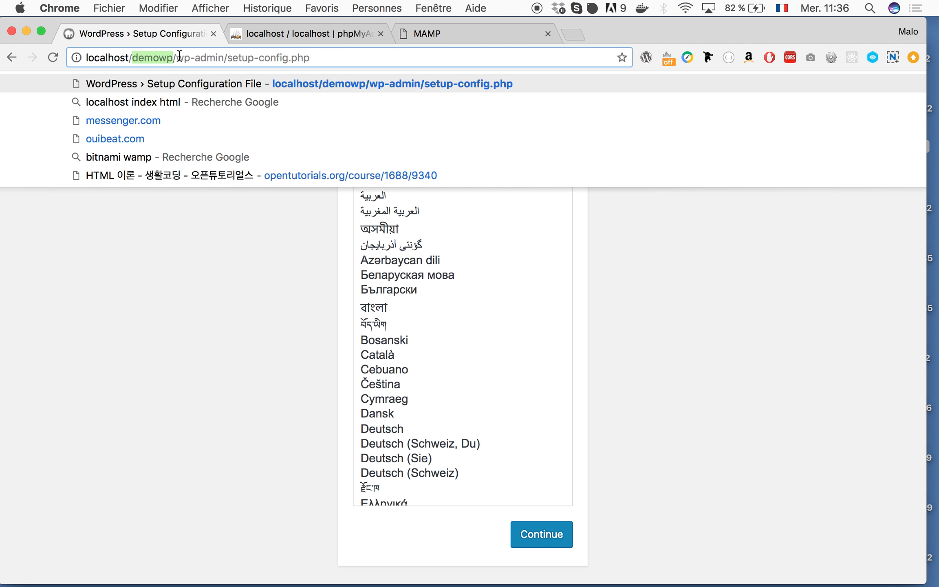
{"action": "left_click_drag", "start_coordinate": [178, 58], "coordinate": [385, 58]}
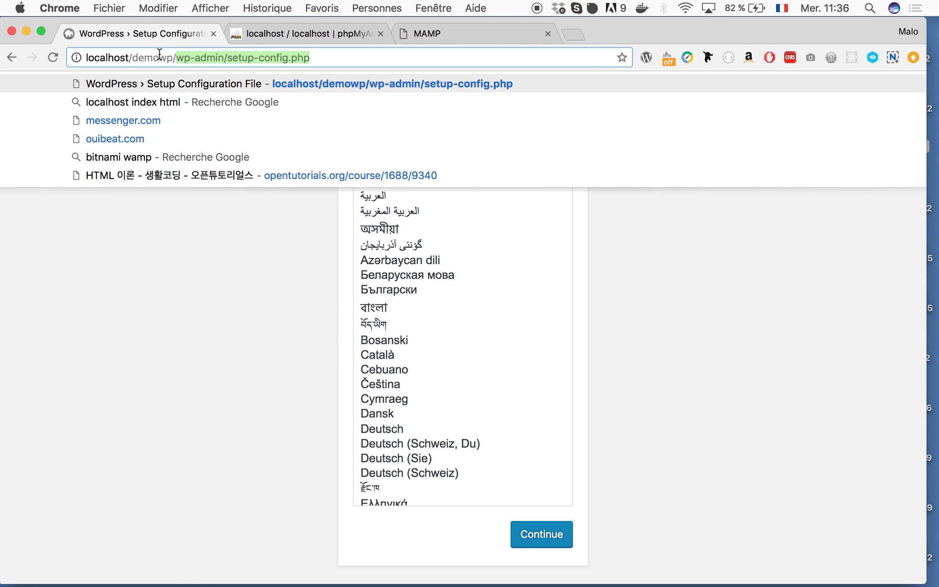
{"action": "left_click", "coordinate": [216, 582]}
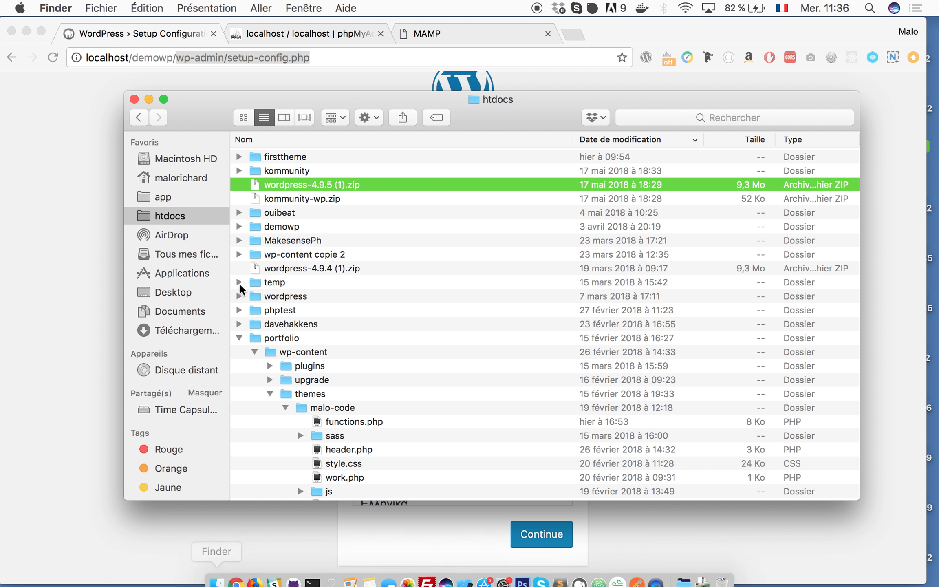
{"action": "left_click", "coordinate": [277, 226]}
{"action": "left_click", "coordinate": [88, 178]}
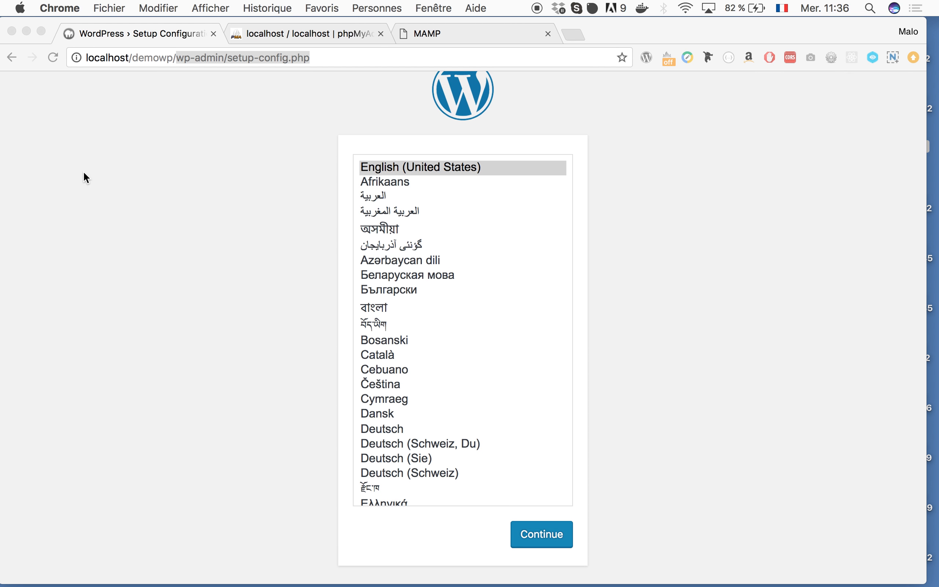
- Try a :8888 port after localhost, drop it, and choose English (United States)
{"action": "left_click", "coordinate": [128, 59]}
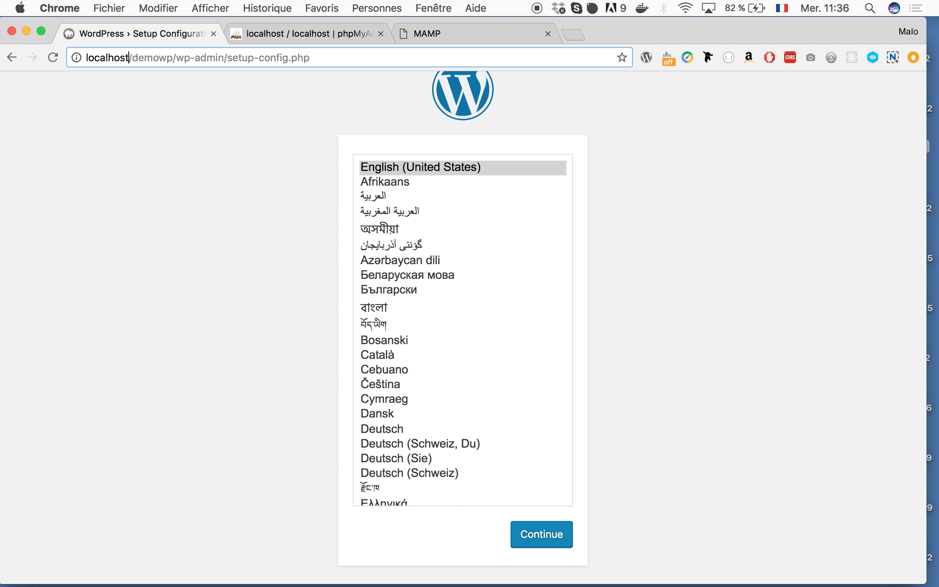
{"action": "type", "text": ":8888"}
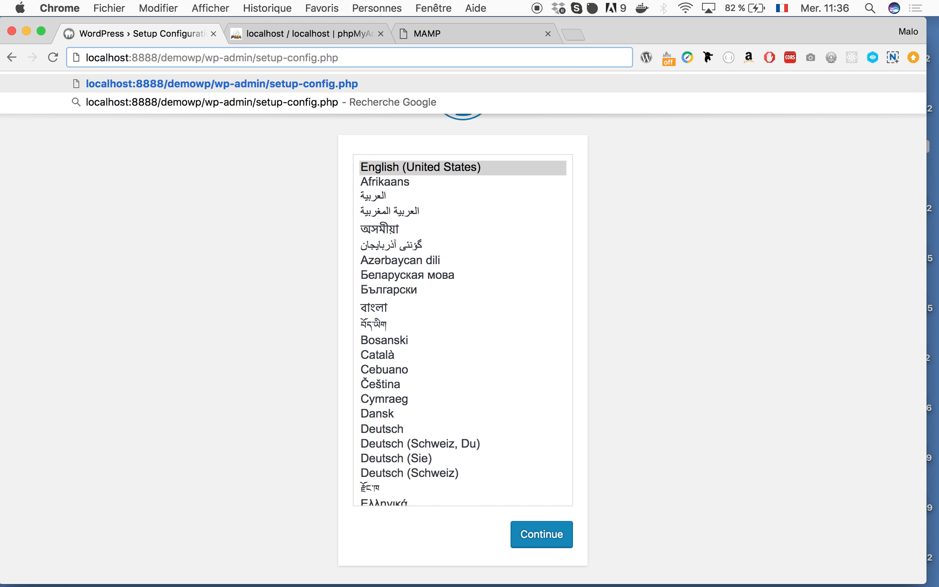
{"action": "key", "text": "BackSpace"}
{"action": "key", "text": "BackSpace"}
{"action": "key", "text": "BackSpace"}
{"action": "key", "text": "BackSpace"}
{"action": "key", "text": "BackSpace"}
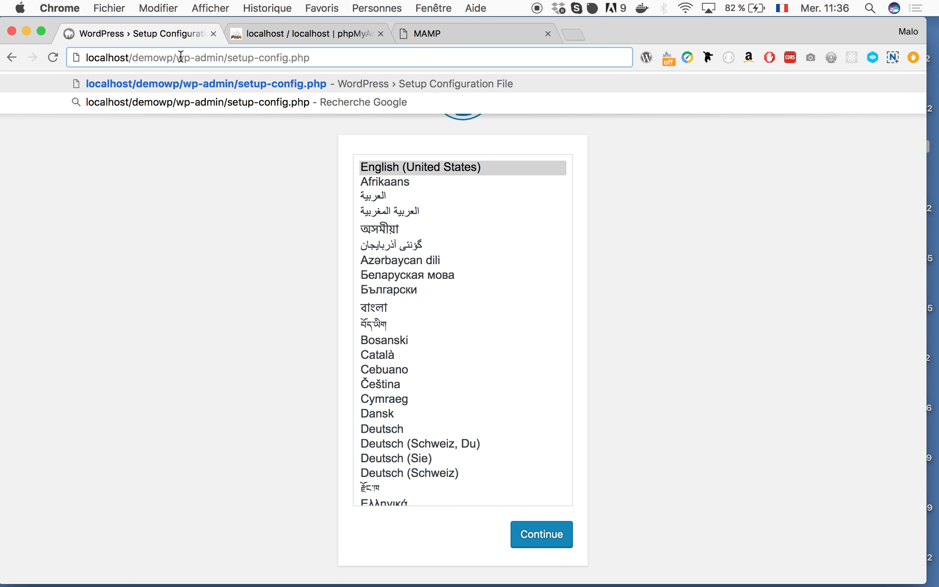
{"action": "double_click", "coordinate": [152, 58]}
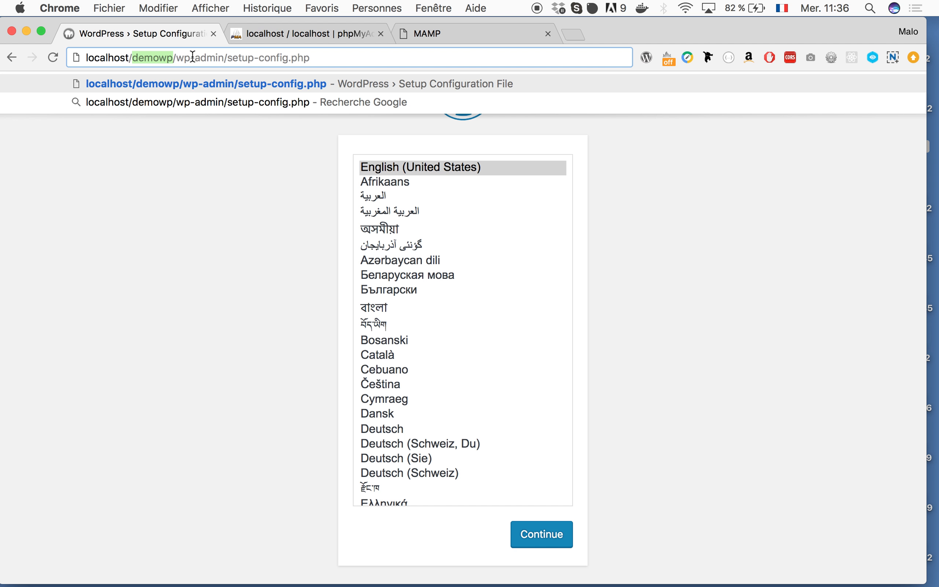
{"action": "left_click", "coordinate": [307, 148]}
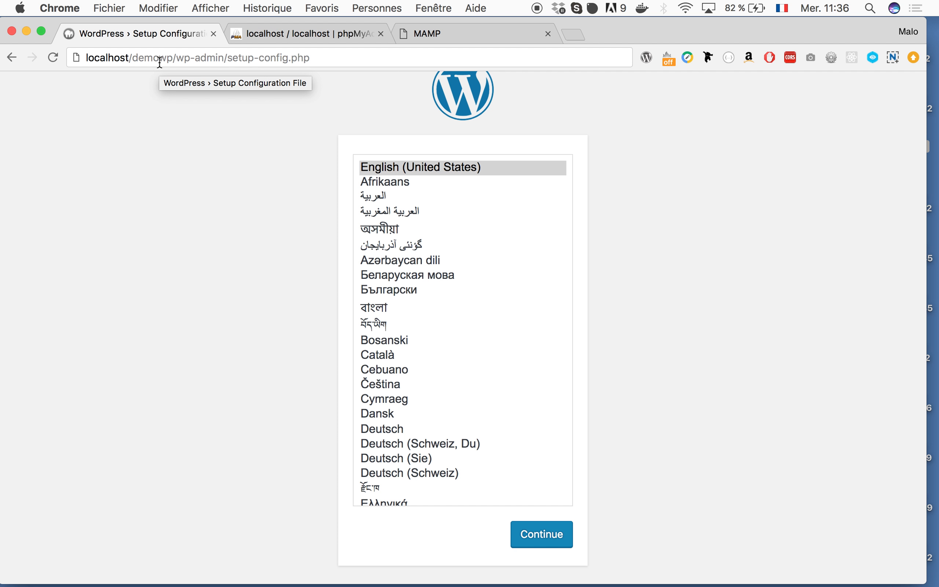
{"action": "left_click", "coordinate": [431, 166]}
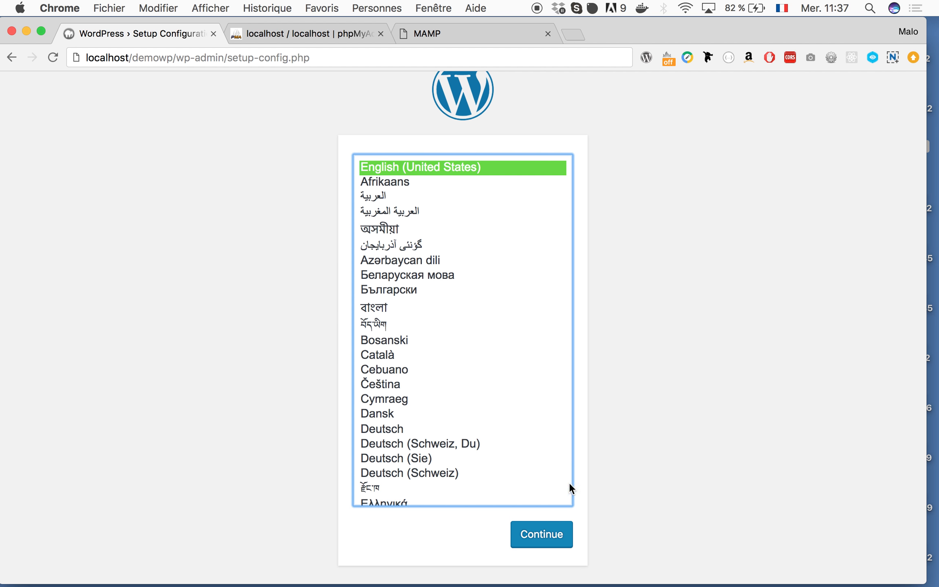
- Continue past the language choice to the database details form, noting the four required values
{"action": "left_click", "coordinate": [541, 536]}
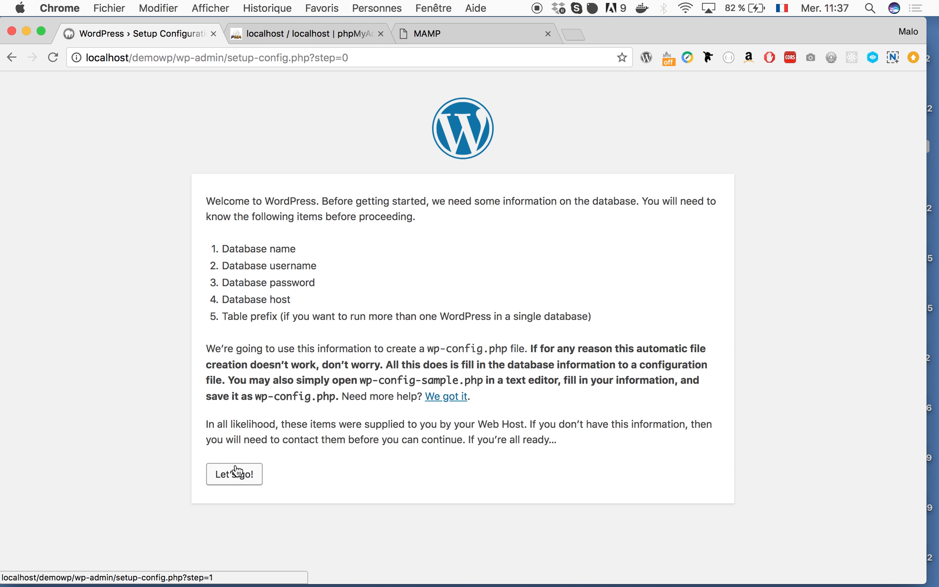
{"action": "left_click_drag", "start_coordinate": [223, 244], "coordinate": [366, 305]}
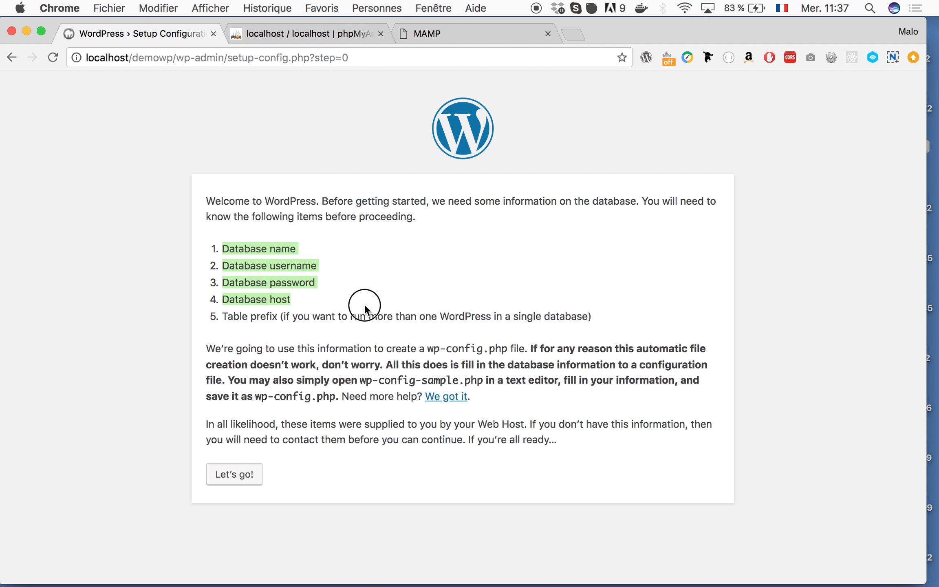
{"action": "left_click", "coordinate": [227, 476]}
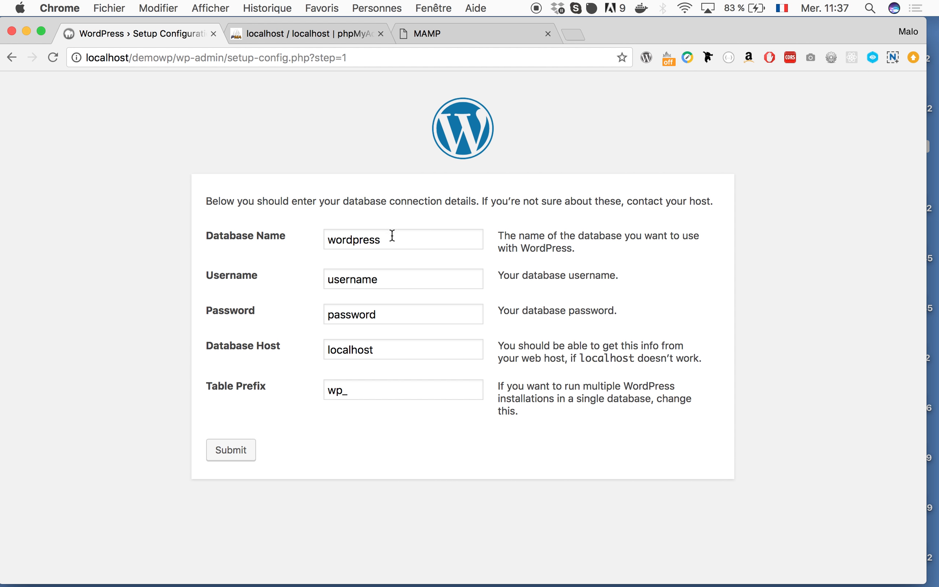
- Enter database name demowp, username root and the MySQL password, keeping host localhost
{"action": "left_click", "coordinate": [392, 237]}
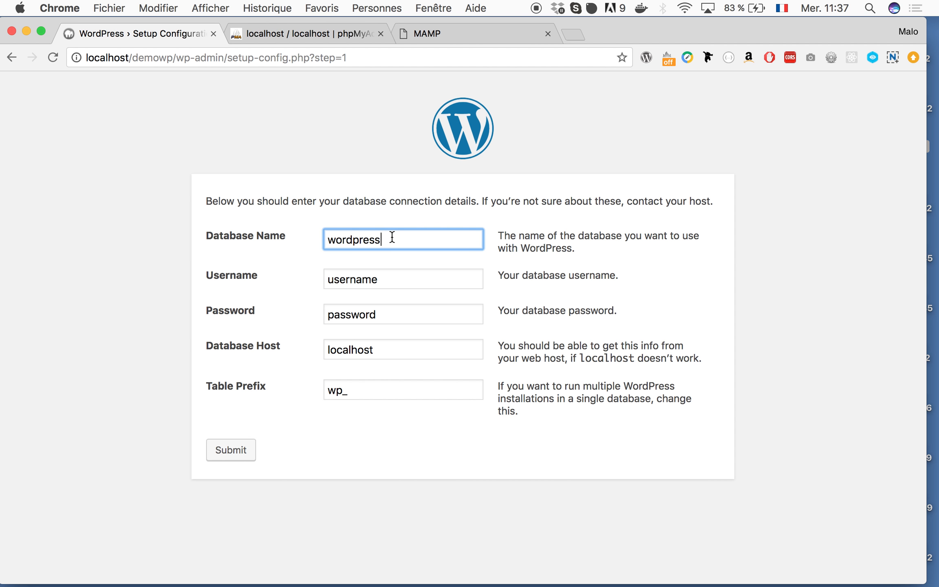
{"action": "key", "text": "super+a"}
{"action": "type", "text": "demowp"}
{"action": "left_click", "coordinate": [390, 276]}
{"action": "key", "text": "super+a"}
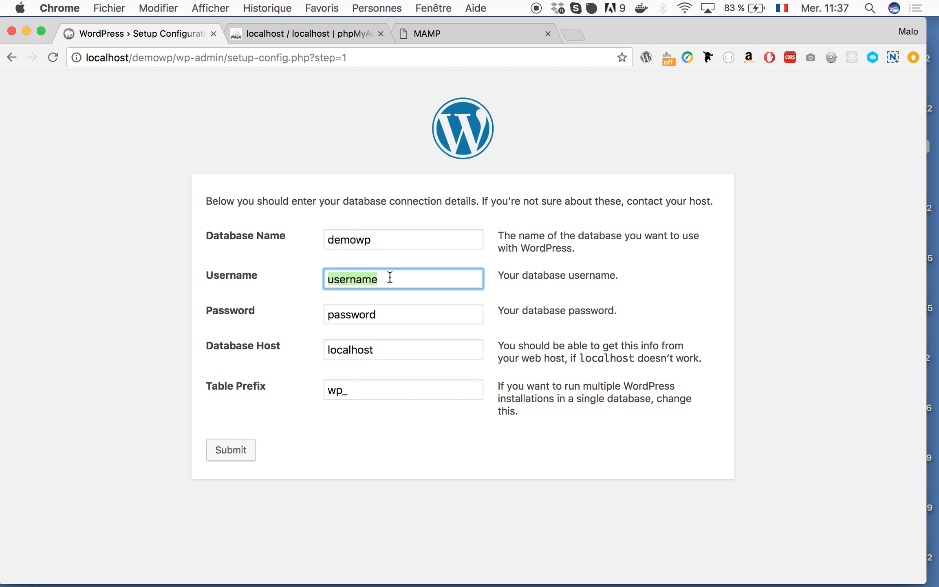
{"action": "type", "text": "root"}
{"action": "key", "text": "Tab"}
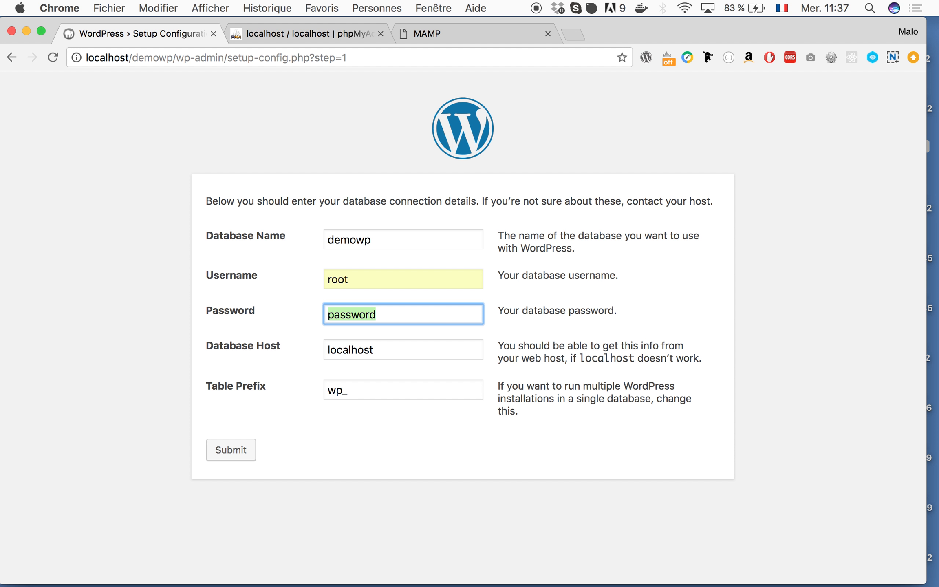
{"action": "type", "text": "root"}
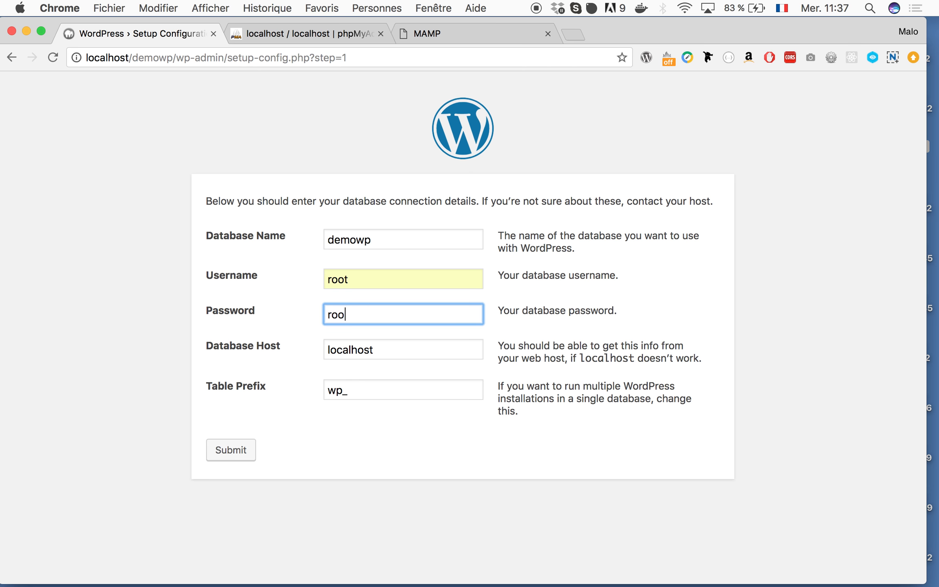
{"action": "key", "text": "Tab"}
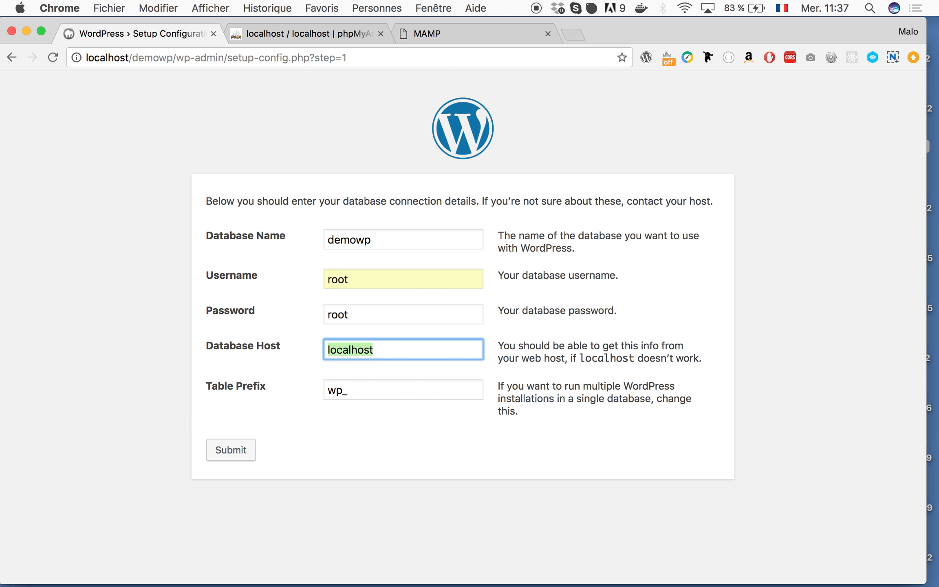
{"action": "key", "text": "Tab"}
- Point out the wp_ table prefix, leaving it unchanged
{"action": "left_click", "coordinate": [351, 402]}
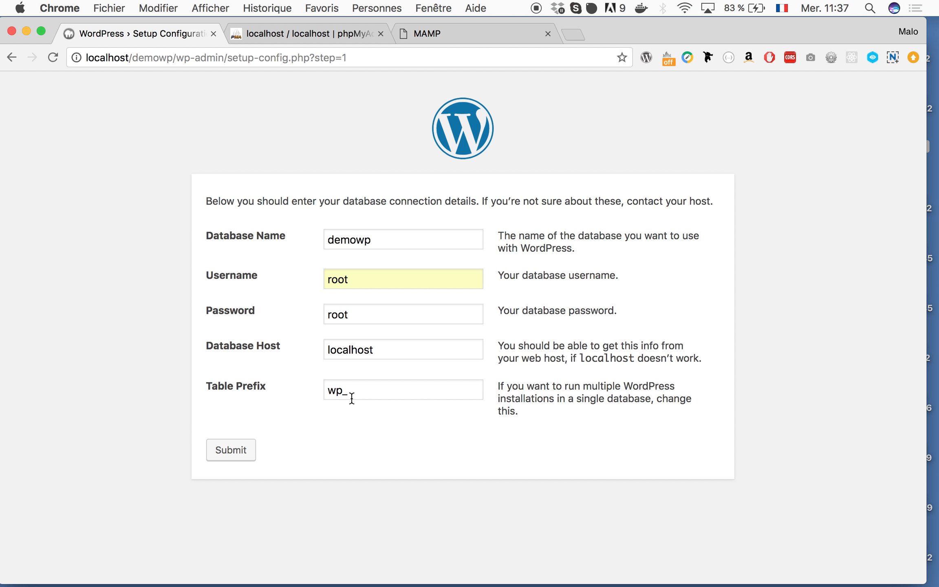
{"action": "left_click_drag", "start_coordinate": [343, 385], "coordinate": [294, 389]}
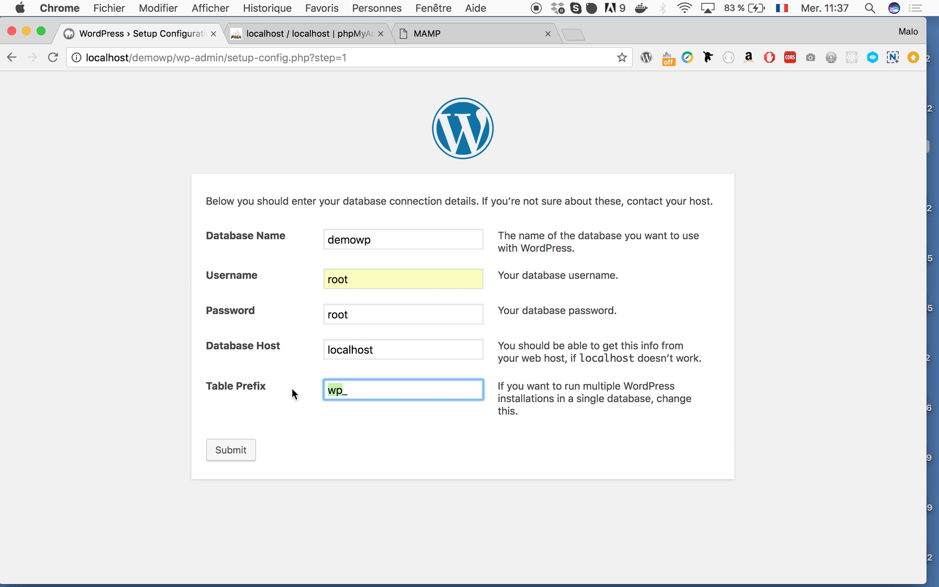
{"action": "left_click", "coordinate": [388, 412]}
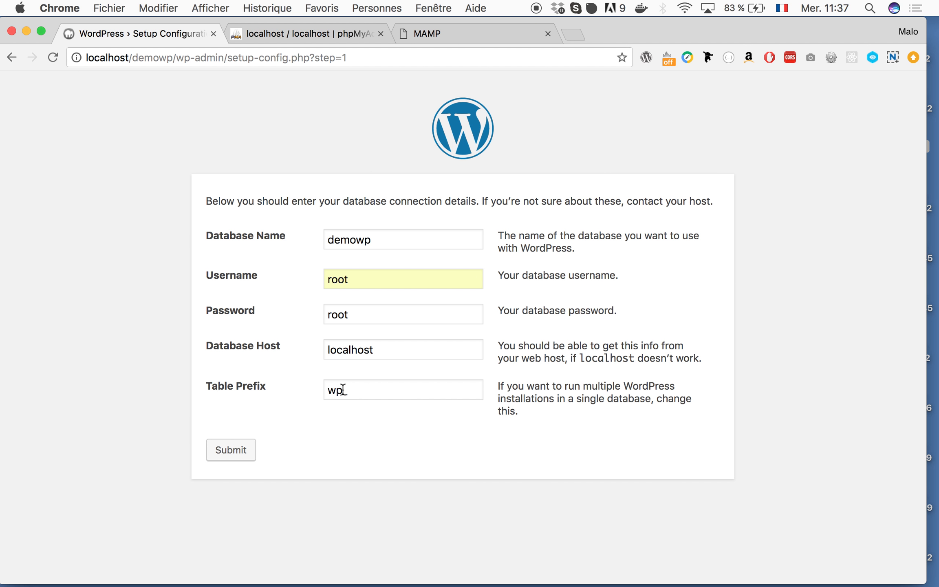
{"action": "left_click_drag", "start_coordinate": [343, 390], "coordinate": [322, 392]}
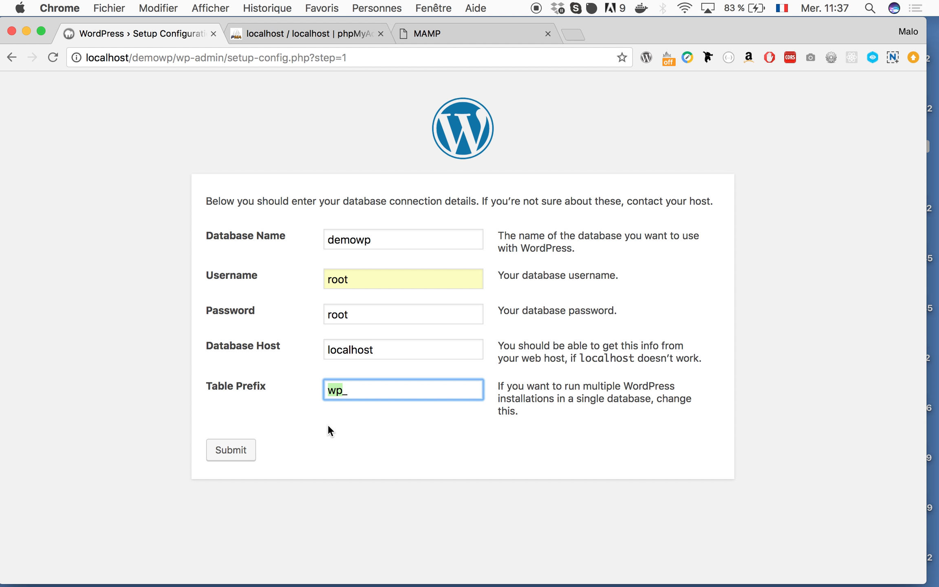
{"action": "left_click", "coordinate": [339, 424]}
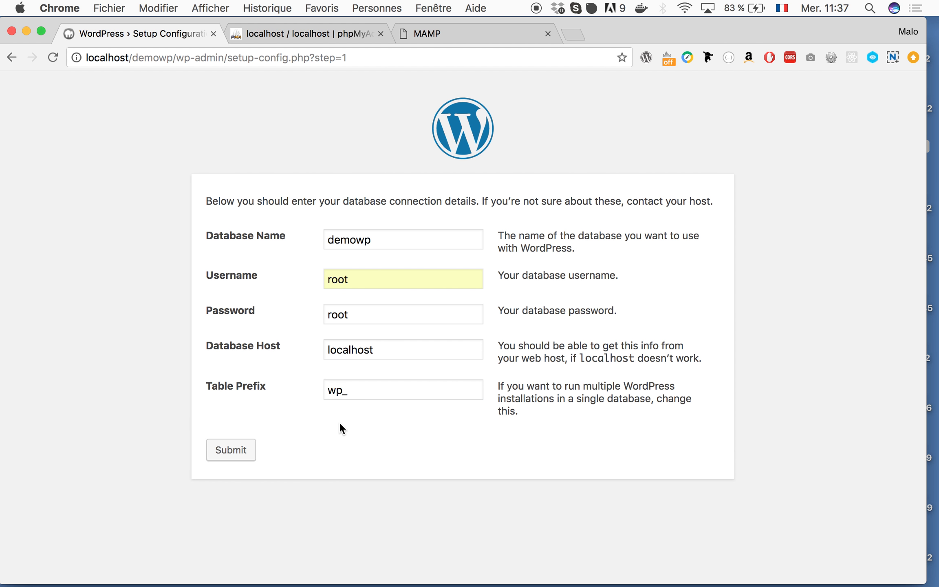
- Submit the database details and, after the 'All right, sparky!' message, run the installation
{"action": "left_click", "coordinate": [240, 451]}
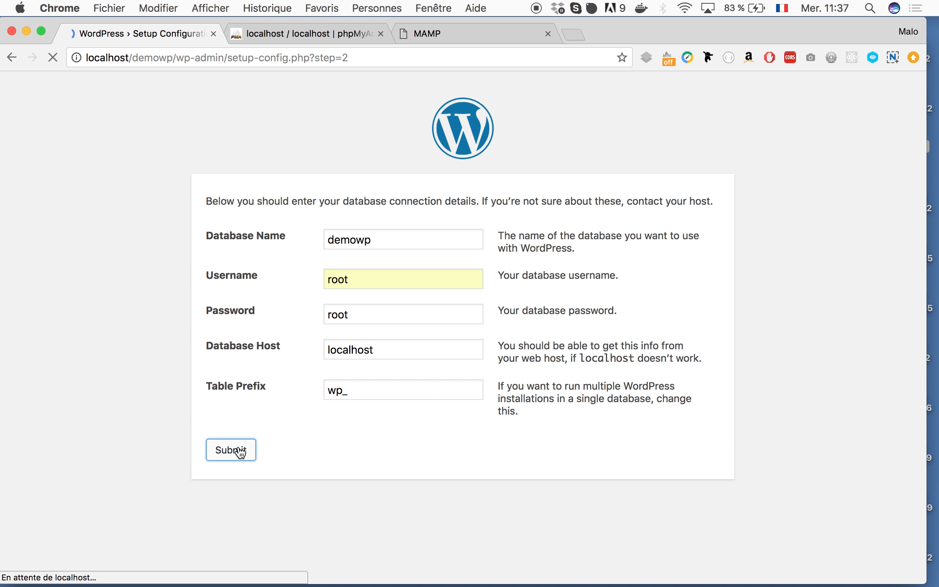
{"action": "left_click_drag", "start_coordinate": [212, 197], "coordinate": [573, 197]}
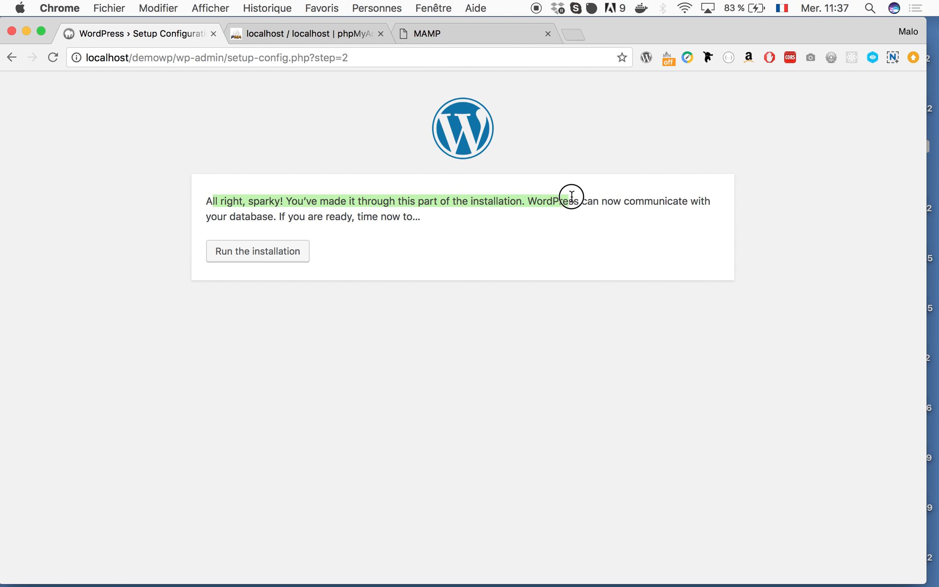
{"action": "left_click", "coordinate": [542, 203]}
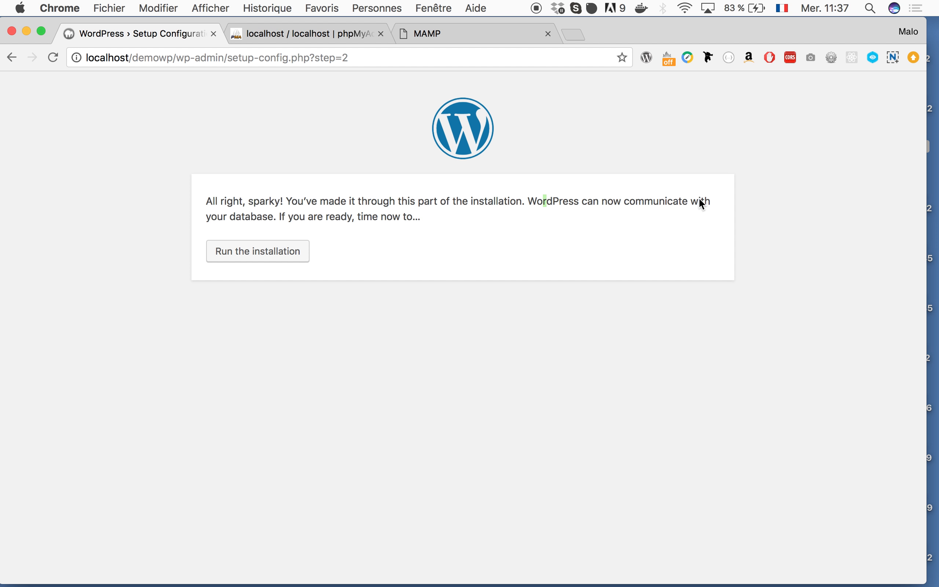
{"action": "left_click", "coordinate": [265, 251]}
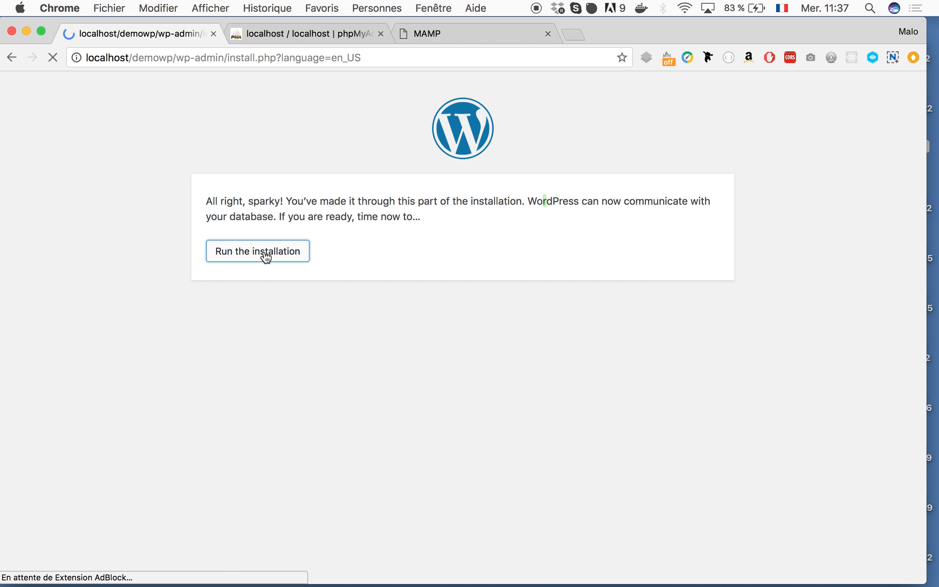
- Enter demowp in the site form and replace the generated password with a confirmed weak one
{"action": "scroll", "coordinate": [379, 346], "scroll_direction": "down", "scroll_amount": 3}
{"action": "type", "text": "demow"}
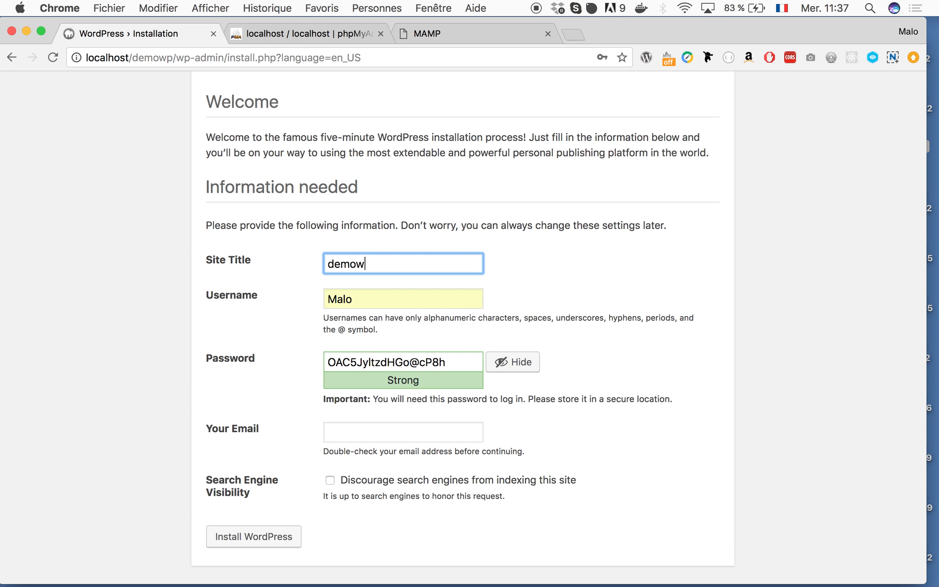
{"action": "type", "text": "p"}
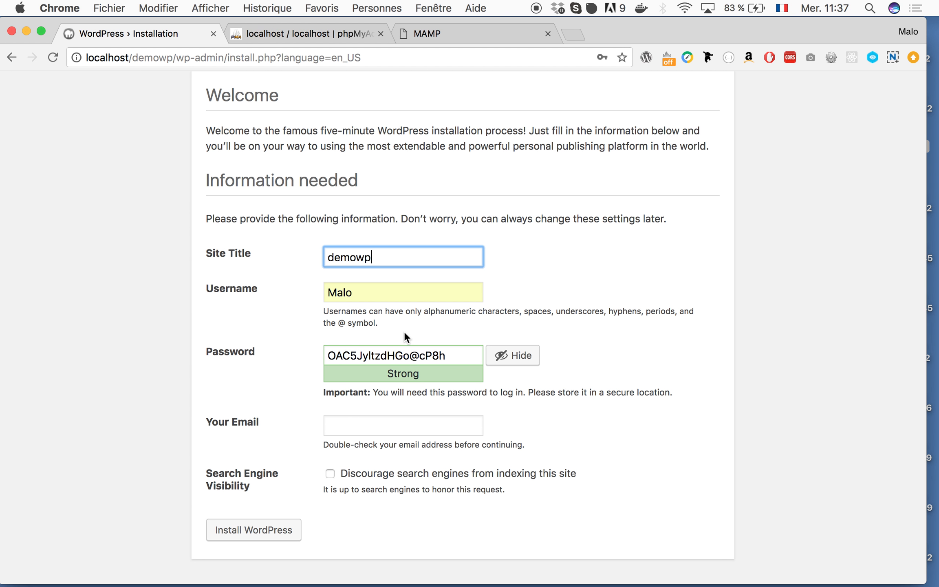
{"action": "triple_click", "coordinate": [430, 360]}
{"action": "key", "text": "BackSpace"}
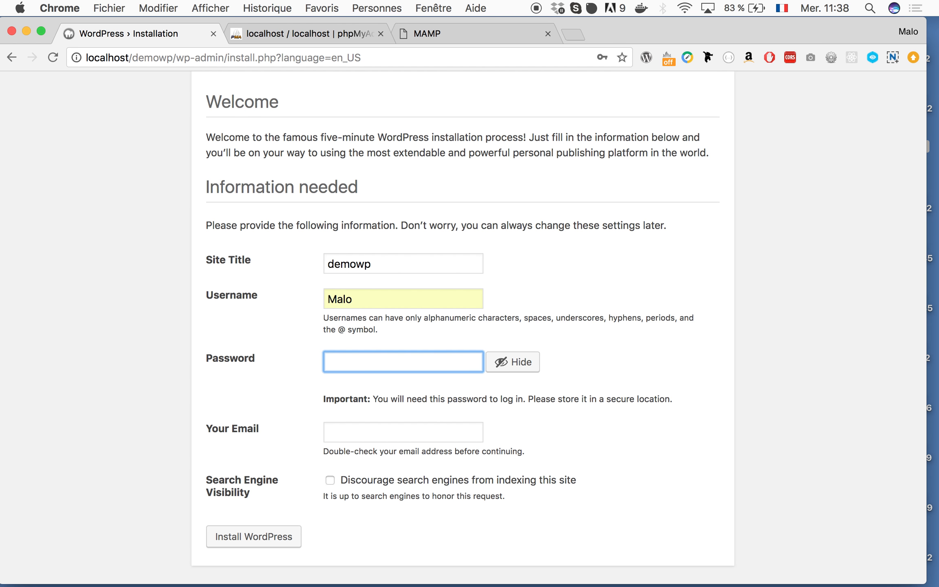
{"action": "type", "text": "AZERTY"}
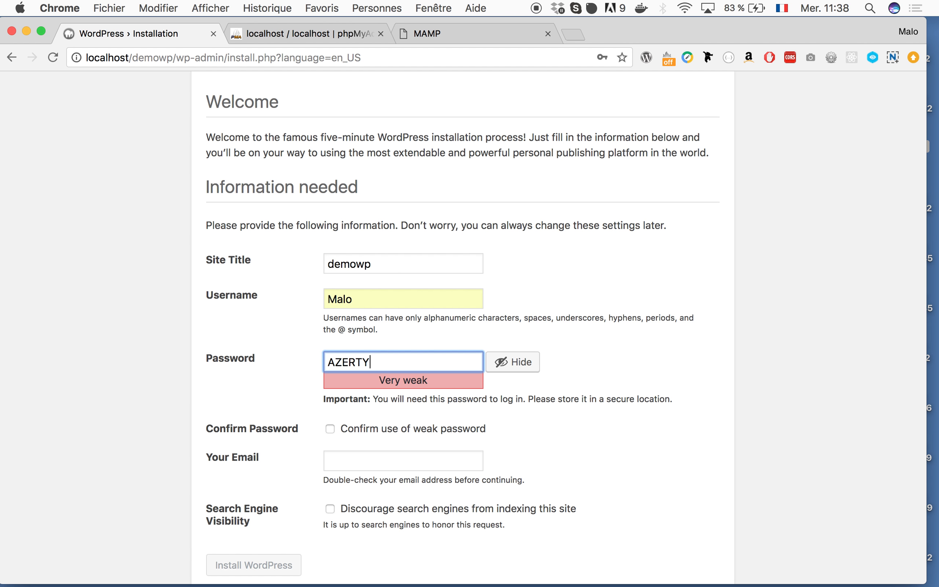
{"action": "scroll", "coordinate": [366, 388], "scroll_direction": "down", "scroll_amount": 2}
{"action": "left_click", "coordinate": [330, 399]}
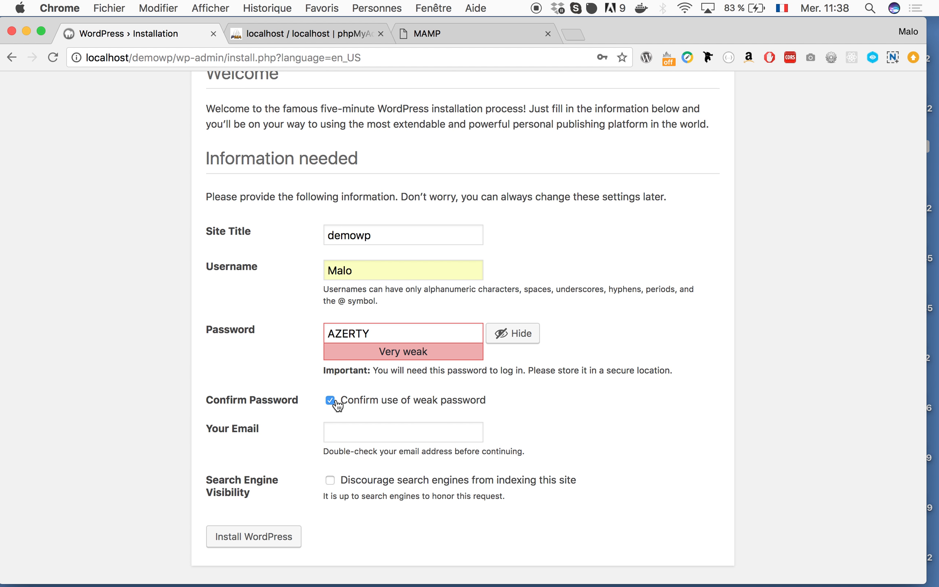
- Enter the admin e-mail address and install WordPress
{"action": "scroll", "coordinate": [286, 312], "scroll_direction": "down", "scroll_amount": 1}
{"action": "left_click", "coordinate": [357, 432]}
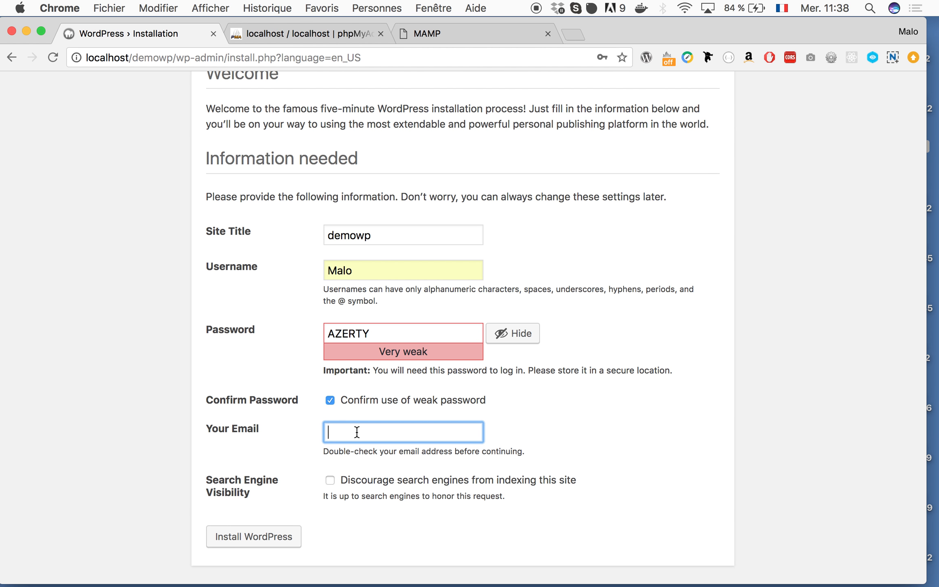
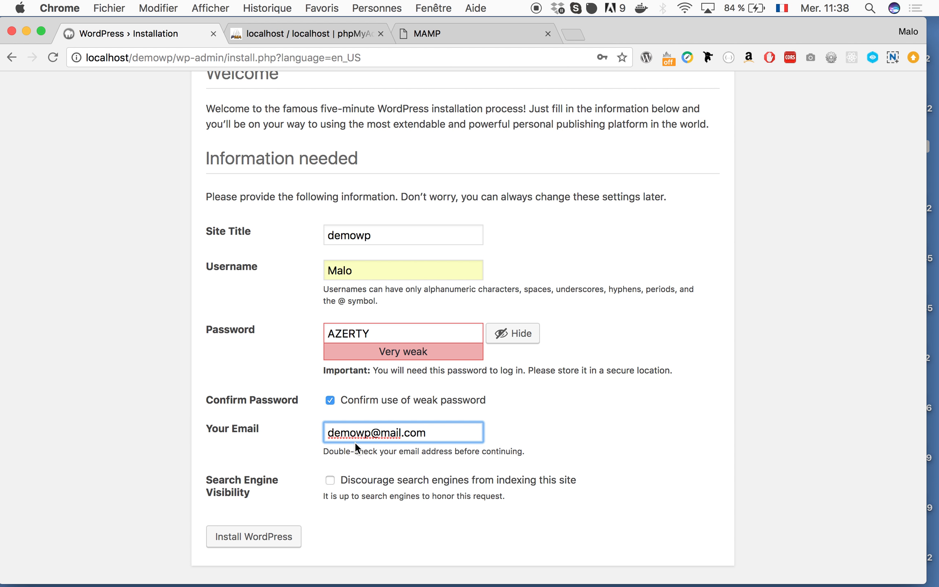
{"action": "left_click", "coordinate": [275, 539]}
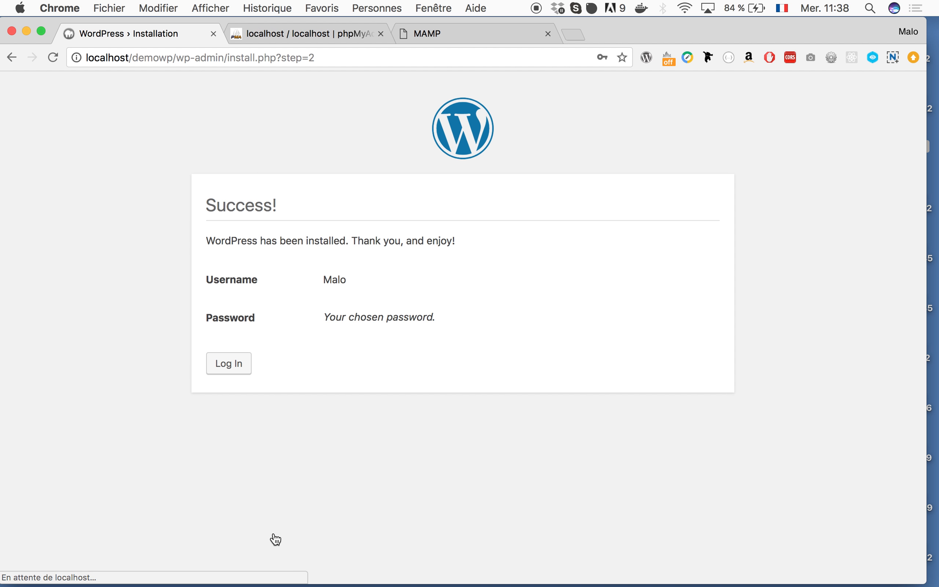
- Log in from the Success page, re-entering the password after the first attempt is rejected
{"action": "left_click_drag", "start_coordinate": [204, 239], "coordinate": [536, 244]}
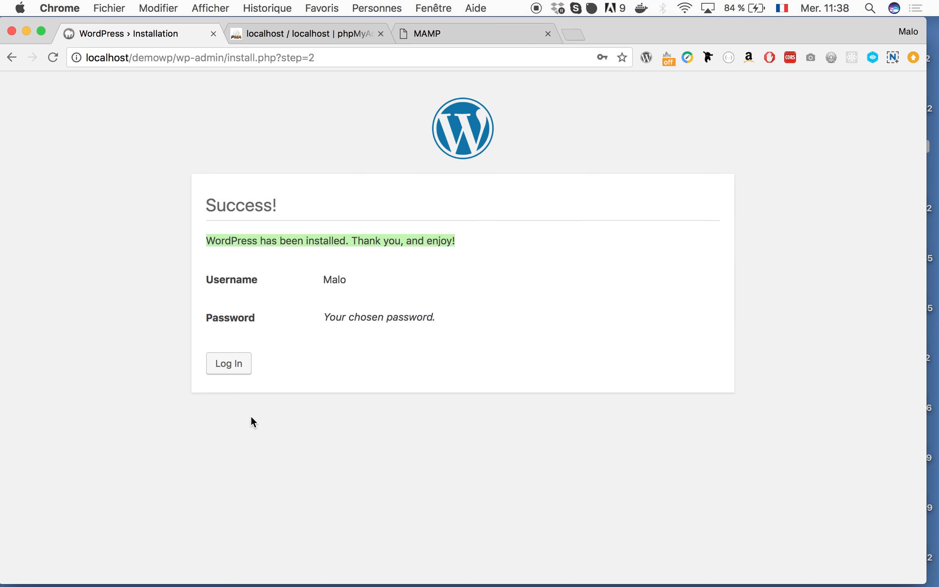
{"action": "left_click", "coordinate": [227, 364]}
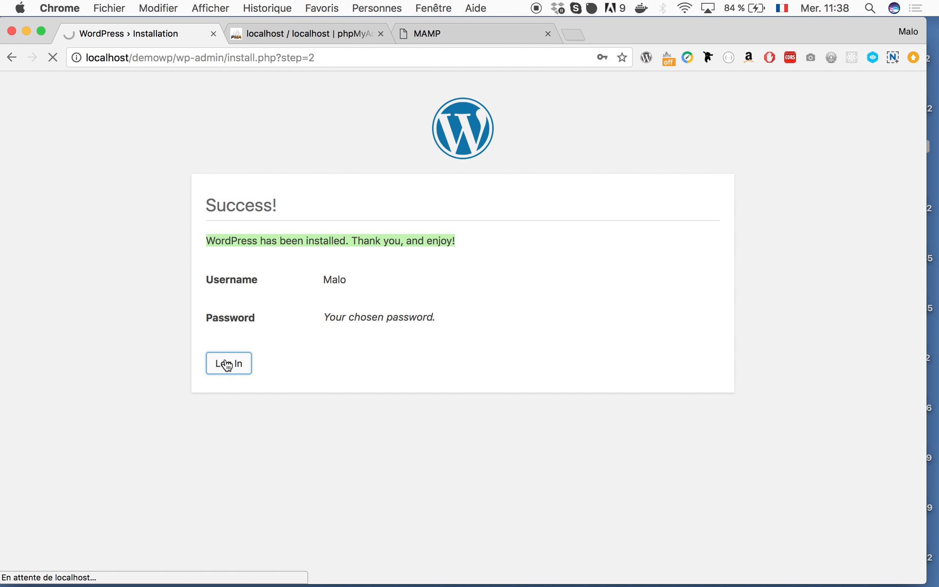
{"action": "left_click", "coordinate": [544, 371]}
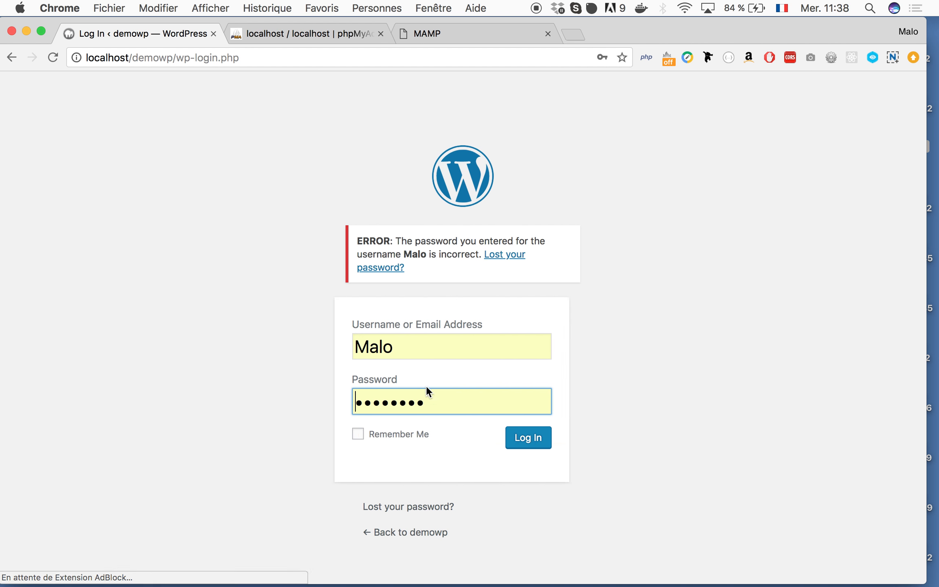
{"action": "left_click", "coordinate": [430, 390]}
{"action": "type", "text": "ro"}
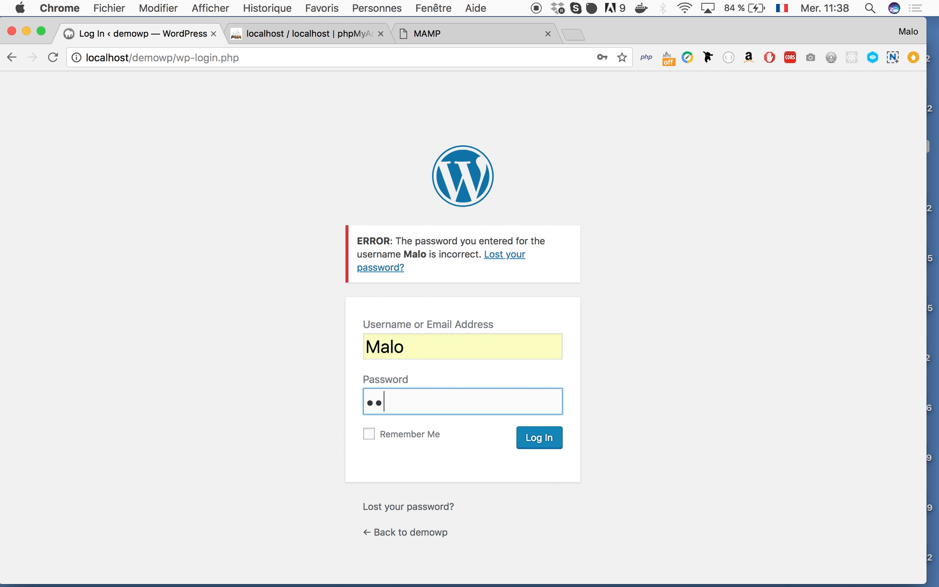
{"action": "key", "text": "Return"}
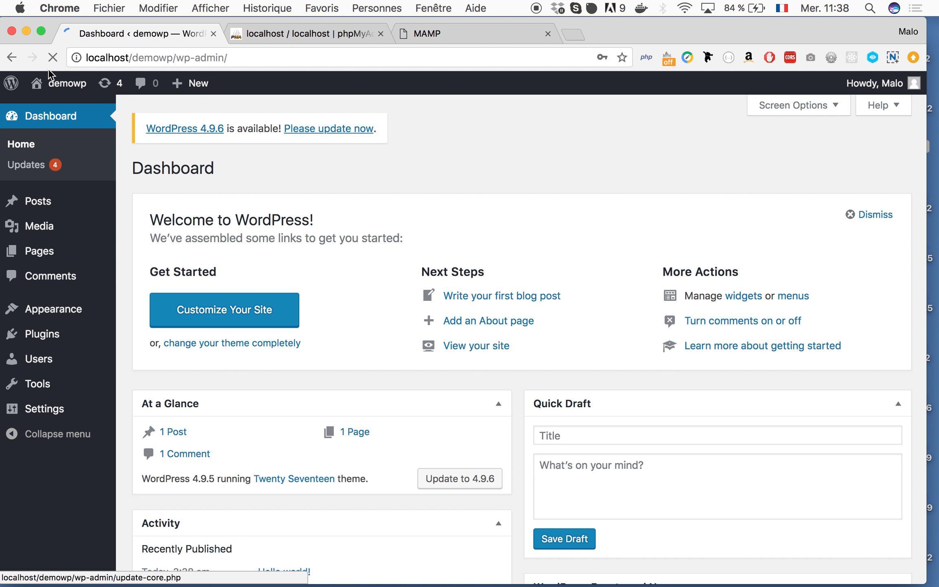
- Open the demowp front page in a new tab via Visit Site, view it, and return to the Dashboard
{"action": "mouse_move", "coordinate": [61, 83]}
{"action": "left_click", "coordinate": [61, 111], "text": "super"}
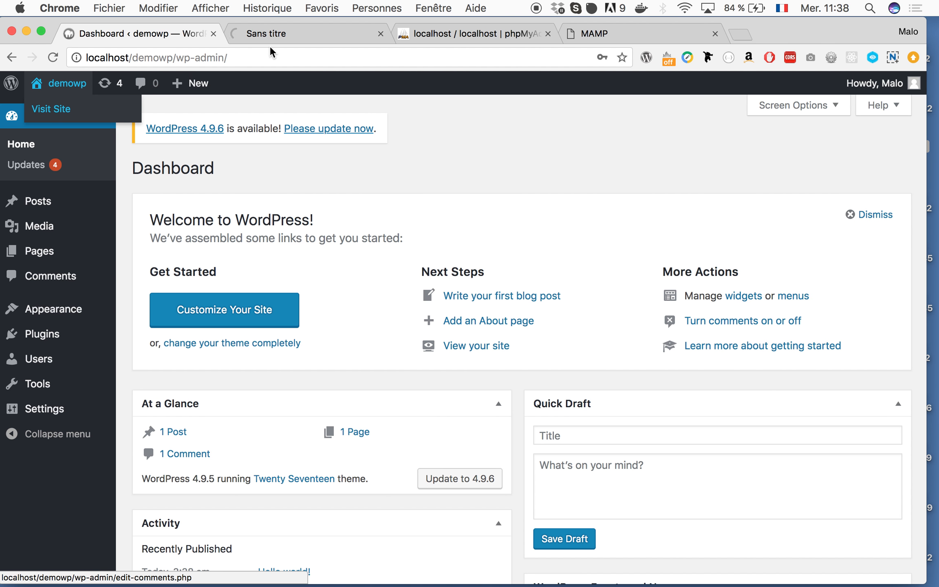
{"action": "left_click", "coordinate": [278, 34]}
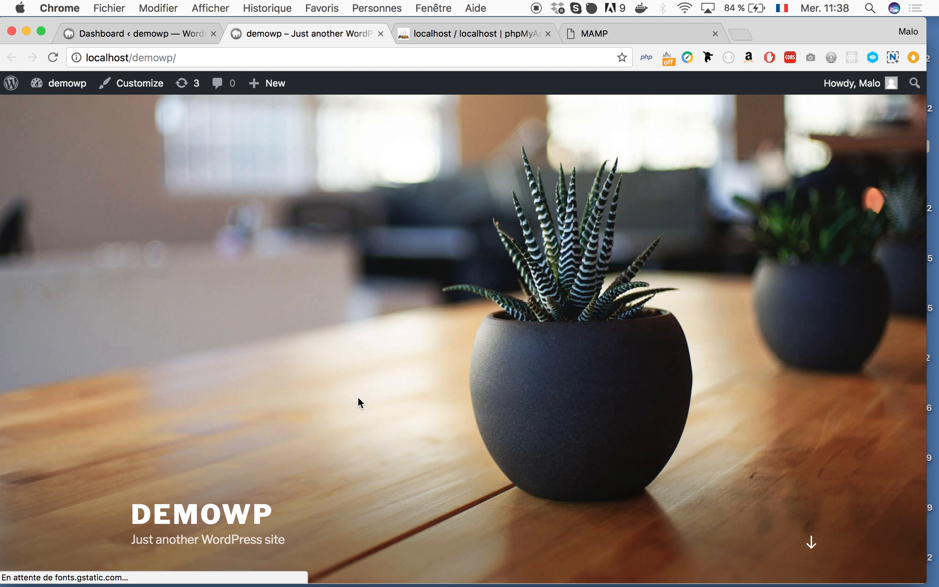
{"action": "scroll", "coordinate": [357, 396], "scroll_direction": "down", "scroll_amount": 10}
{"action": "scroll", "coordinate": [357, 395], "scroll_direction": "up", "scroll_amount": 10}
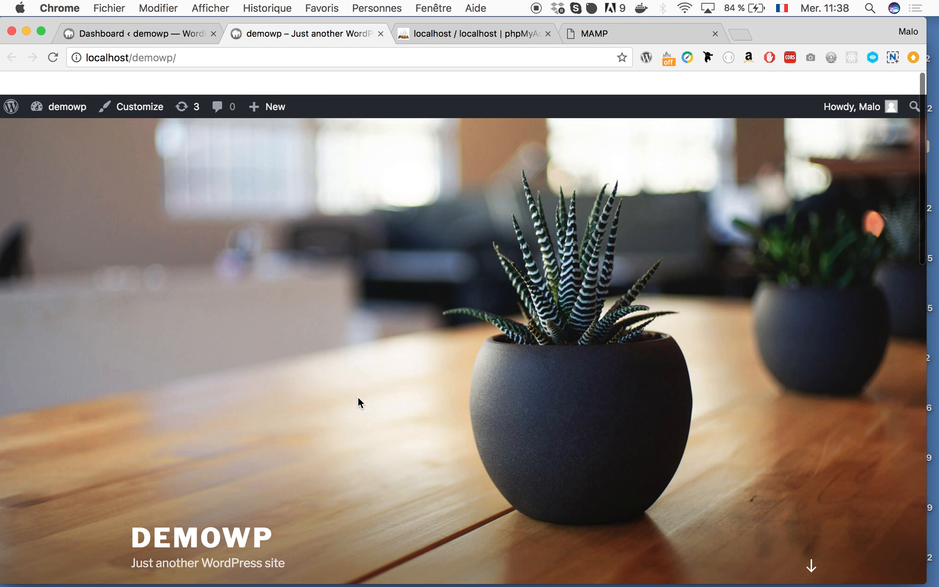
{"action": "left_click", "coordinate": [163, 33]}
{"action": "mouse_move", "coordinate": [56, 309]}
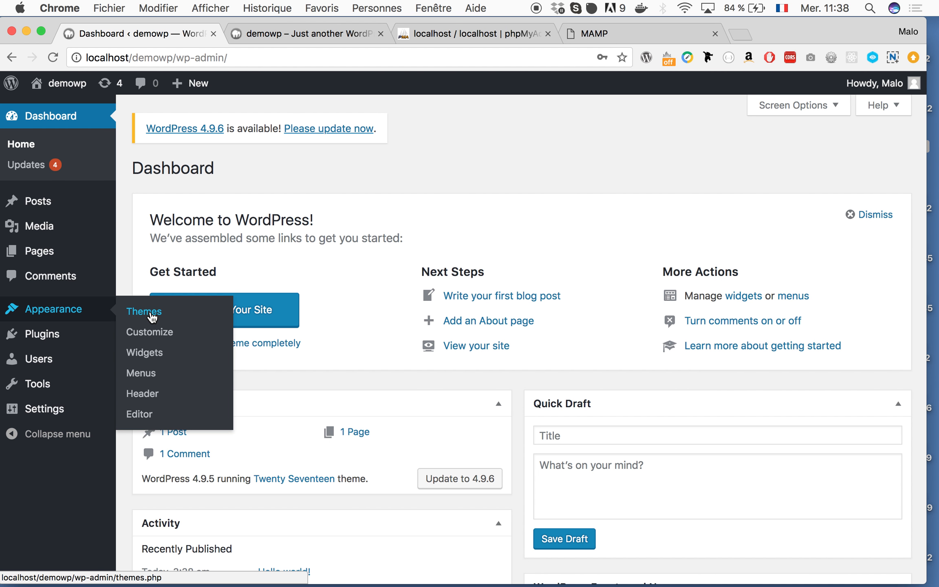
- Go to Appearance > Themes to see Twenty Seventeen active beside Twenty Fifteen and Twenty Sixteen
{"action": "mouse_move", "coordinate": [38, 256]}
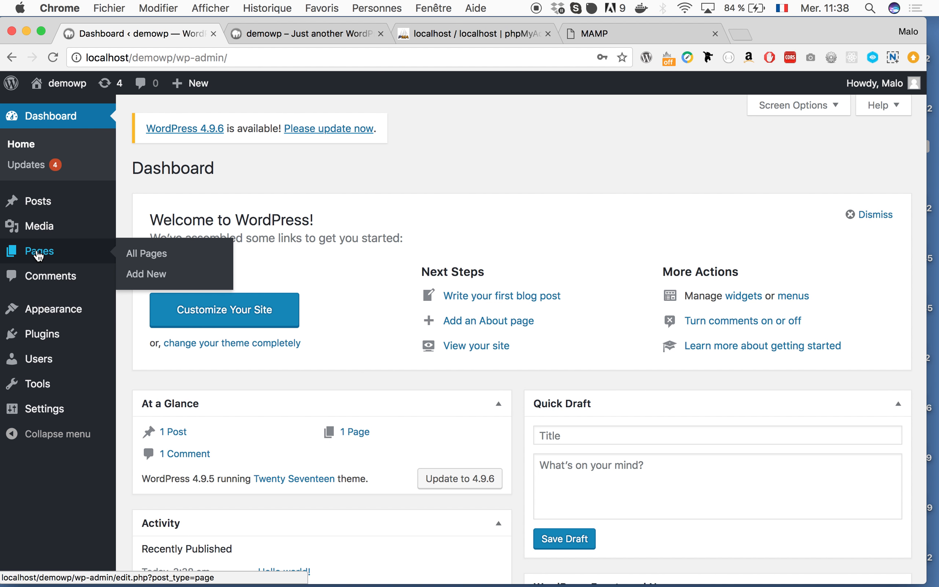
{"action": "mouse_move", "coordinate": [48, 206]}
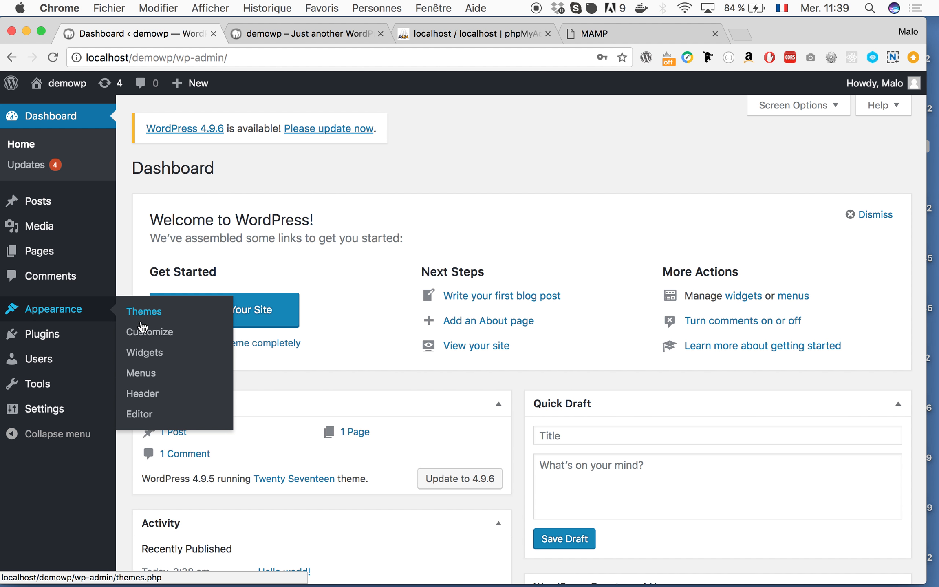
{"action": "left_click", "coordinate": [141, 314]}
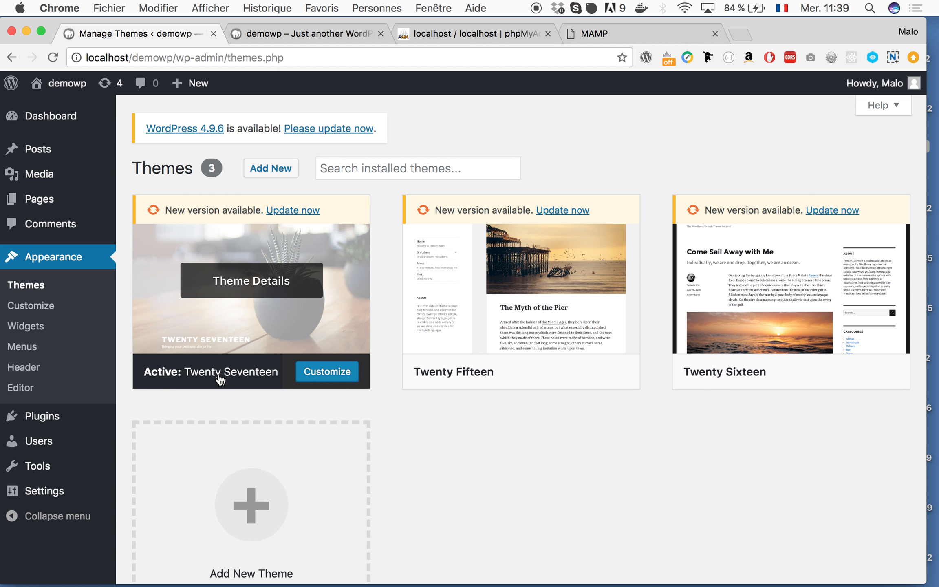
{"action": "left_click", "coordinate": [302, 27]}
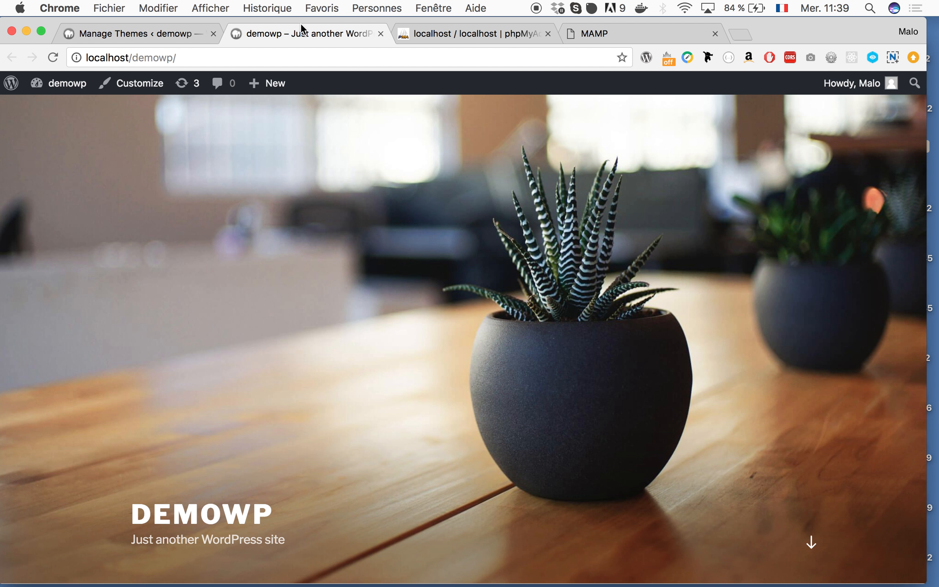
{"action": "scroll", "coordinate": [406, 302], "scroll_direction": "down", "scroll_amount": 15}
{"action": "scroll", "coordinate": [406, 303], "scroll_direction": "up", "scroll_amount": 10}
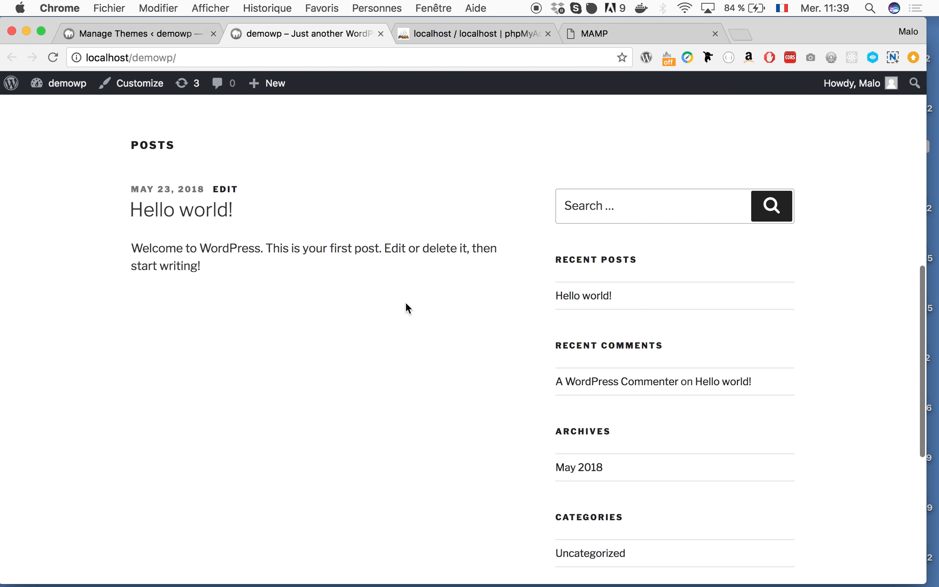
{"action": "scroll", "coordinate": [405, 302], "scroll_direction": "up", "scroll_amount": 5}
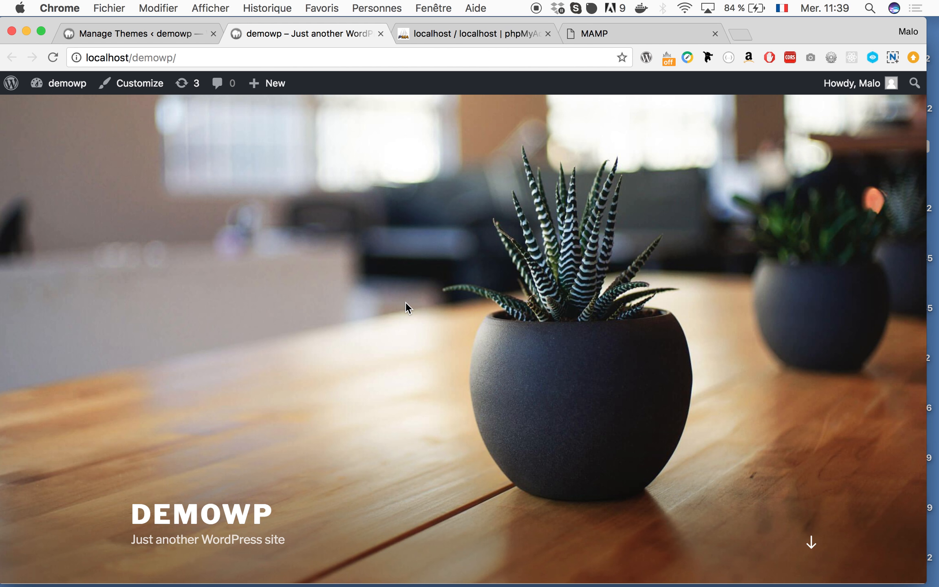
{"action": "left_click", "coordinate": [166, 25]}
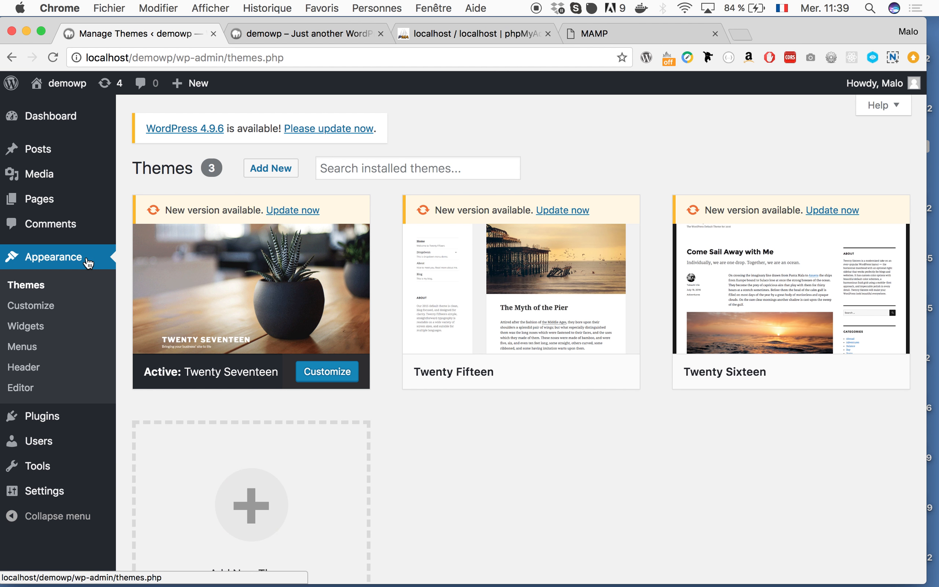
{"action": "mouse_move", "coordinate": [54, 198]}
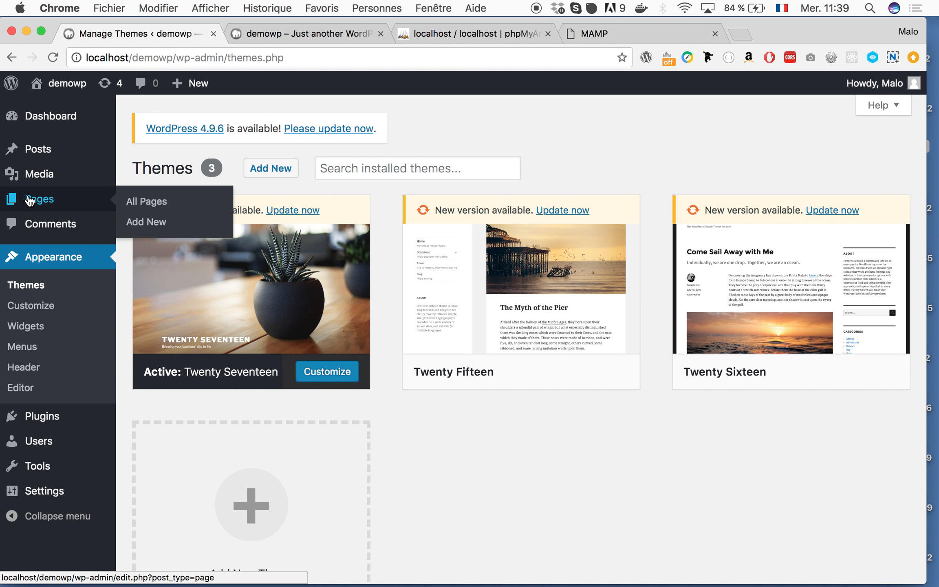